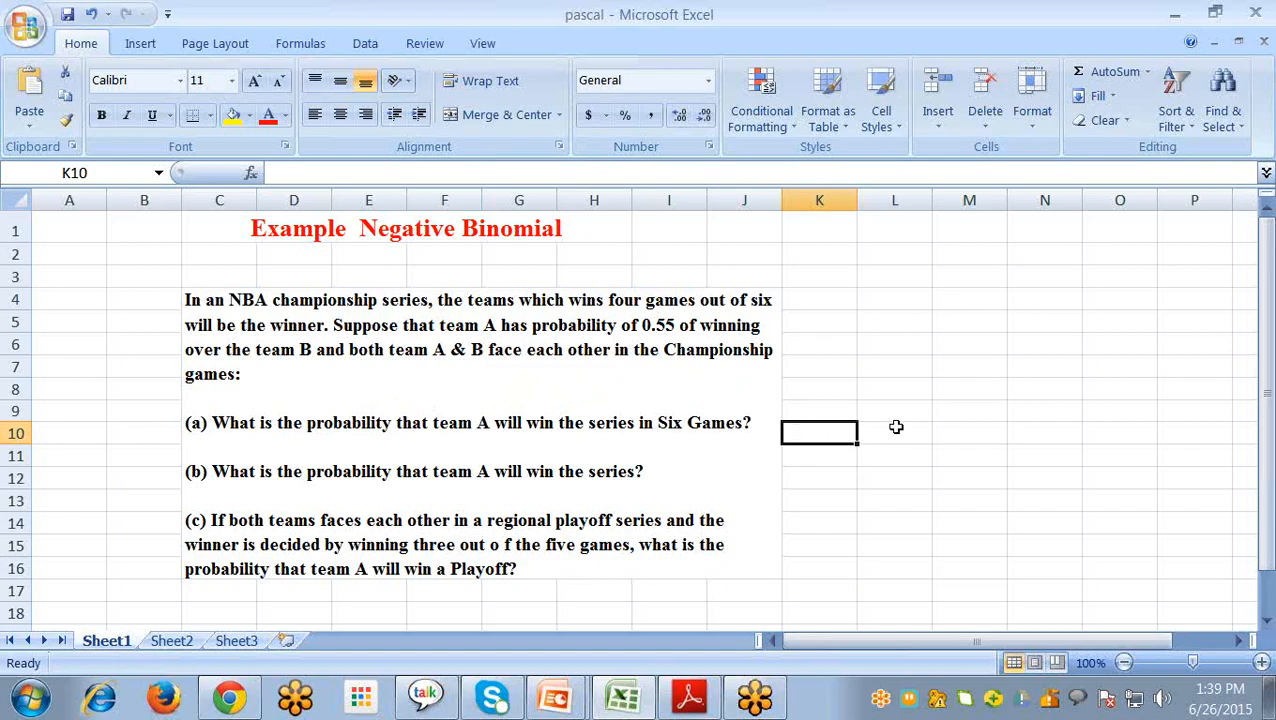
Step: Enter =NEGBINOMDIST(2,4,0.55) in K10 to answer question (a), winning the series in six games
type("=")
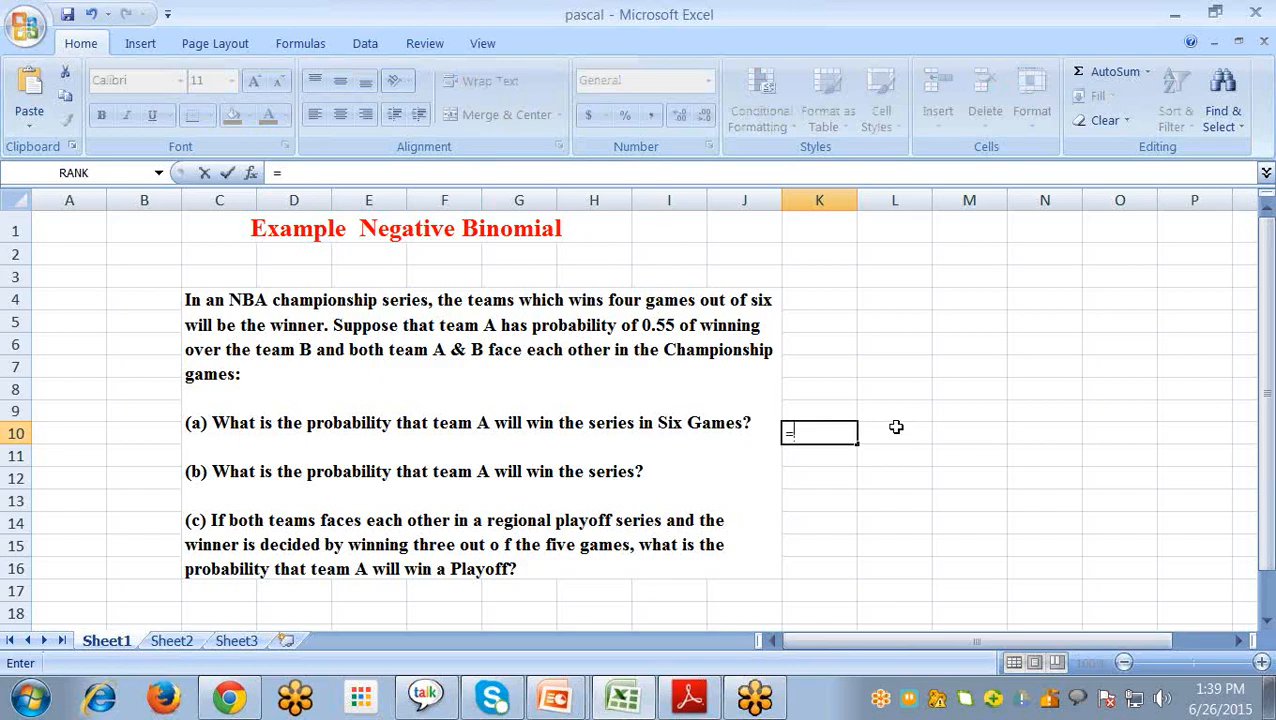
type("neg")
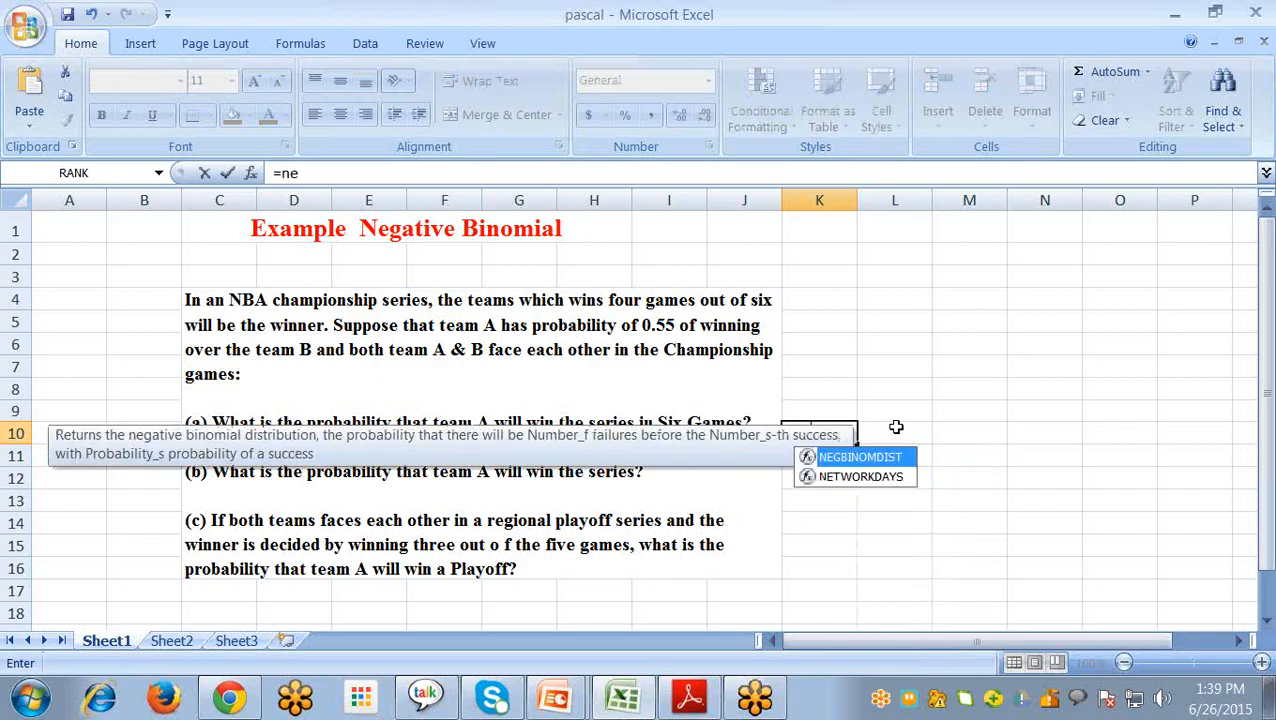
double_click(857, 462)
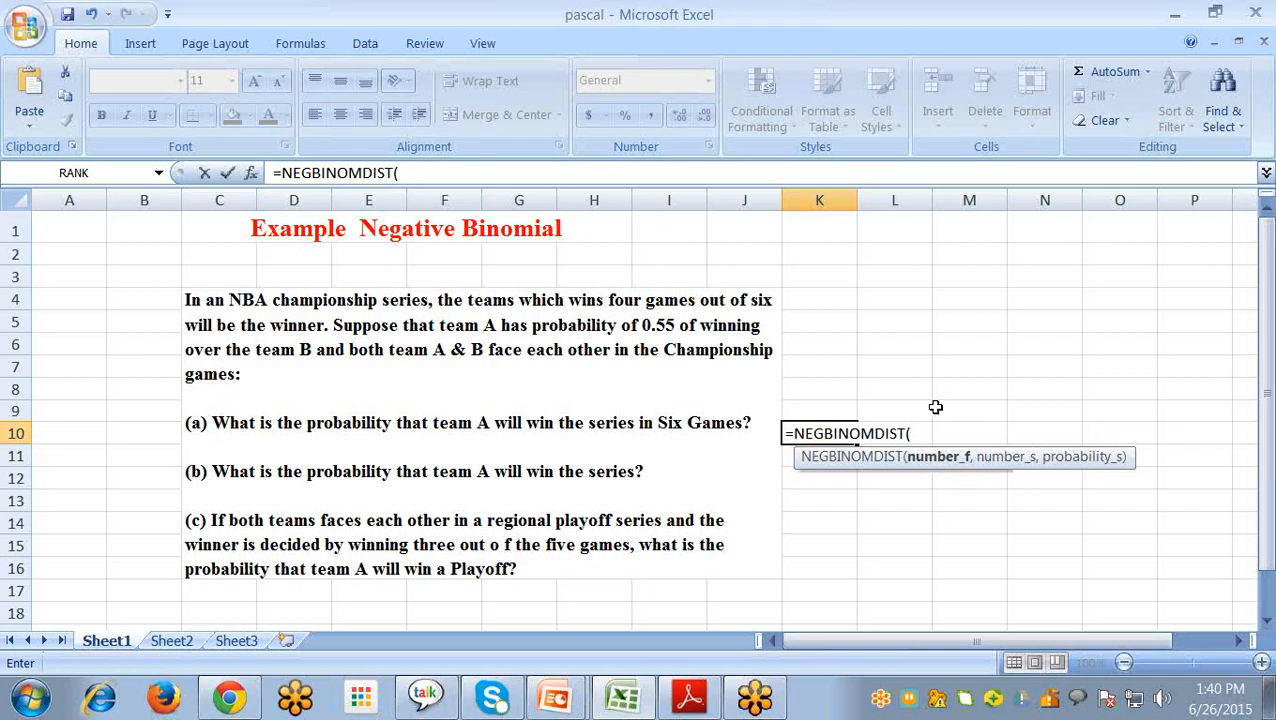
type("2,")
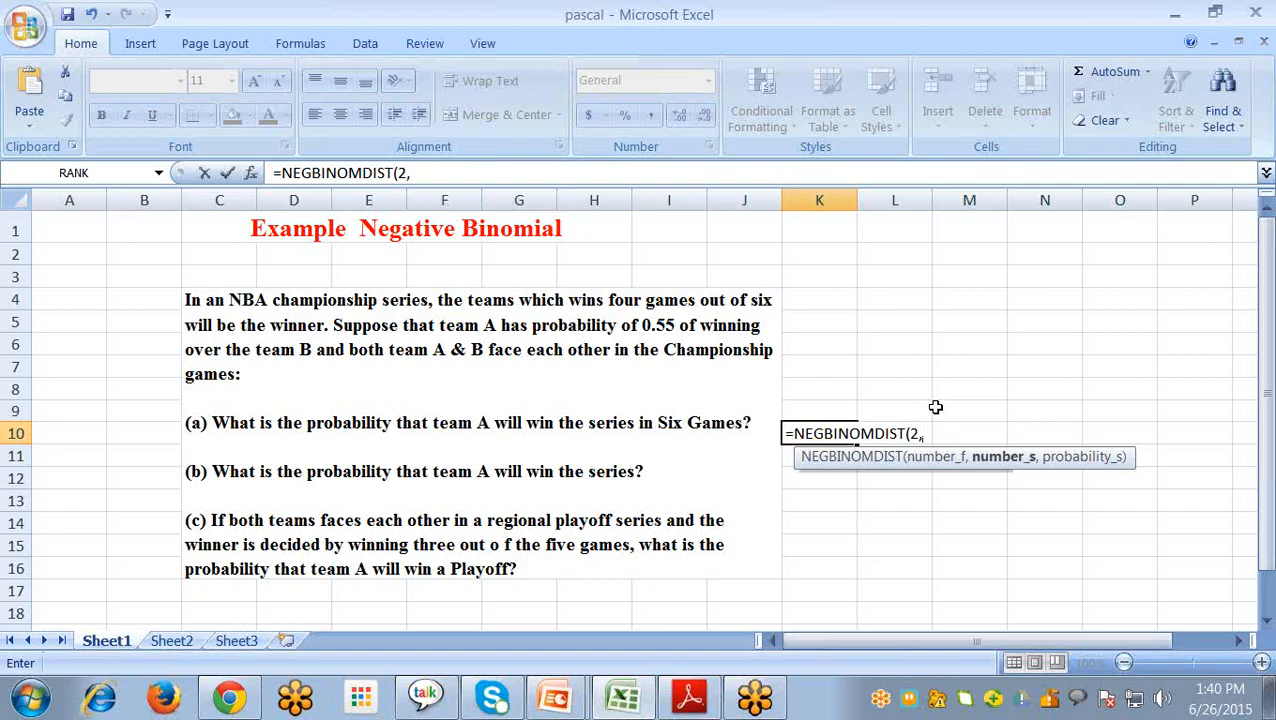
type("4,")
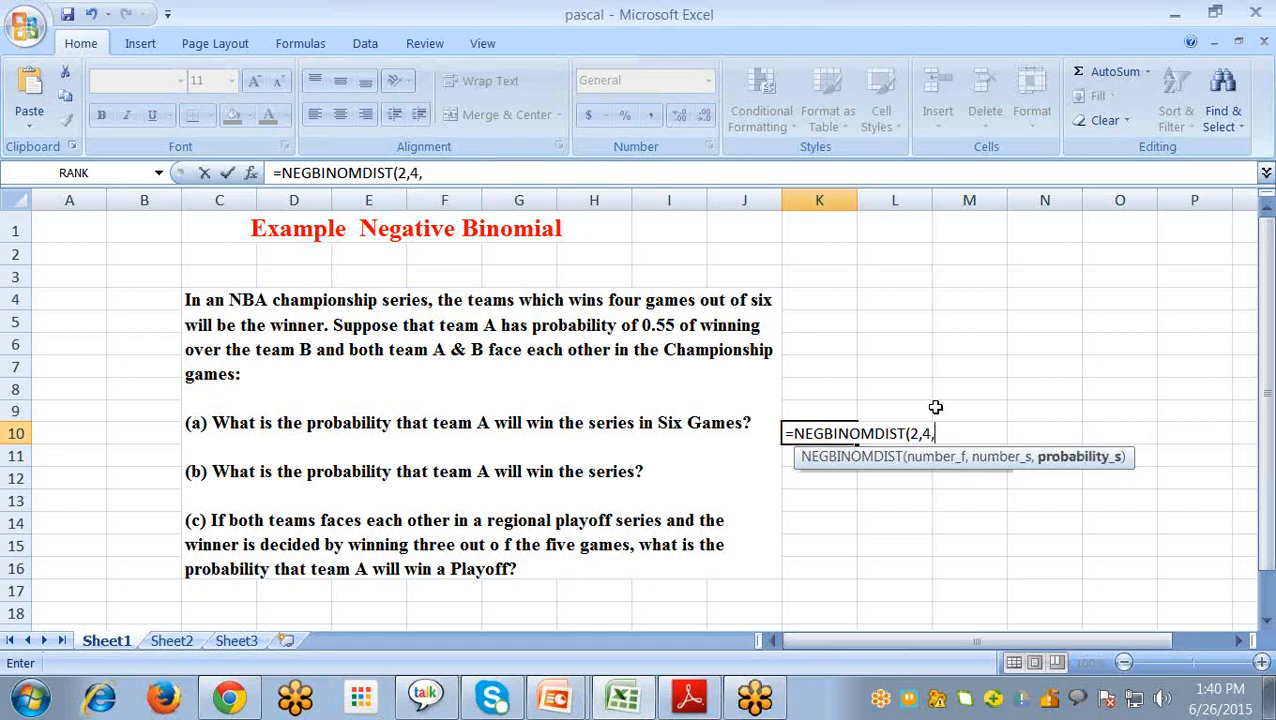
type("0.55)")
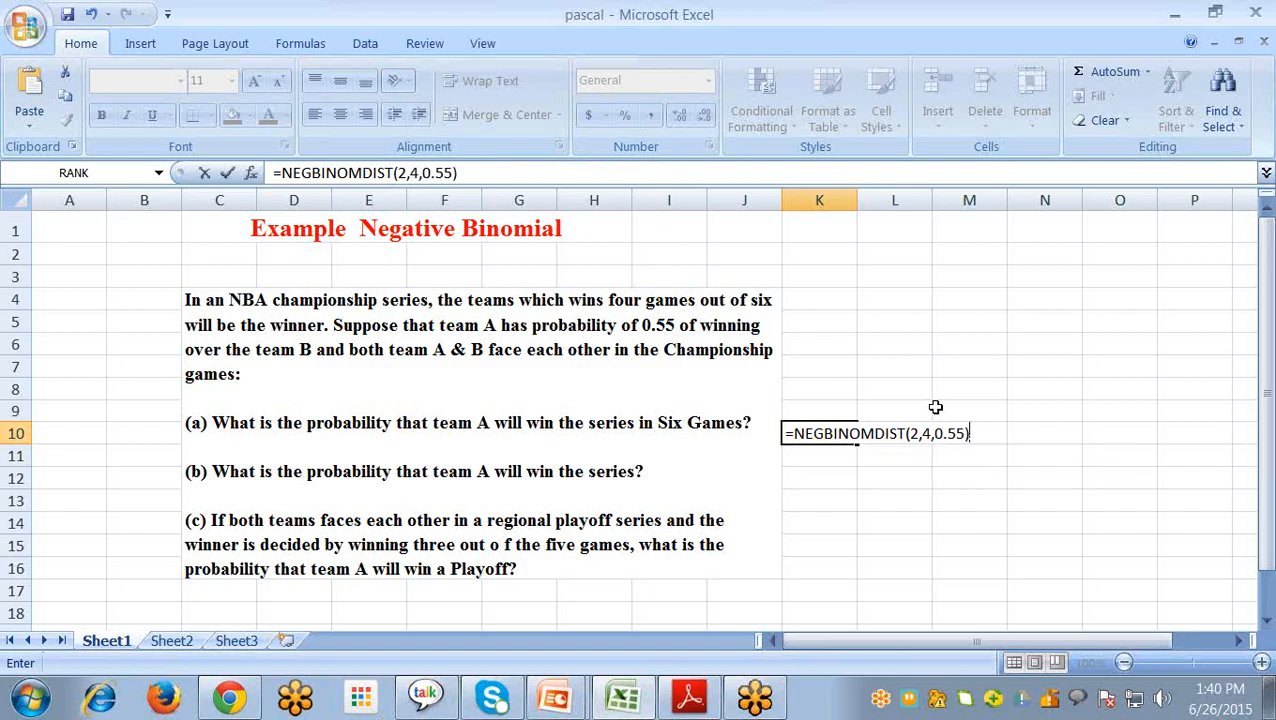
key("Return")
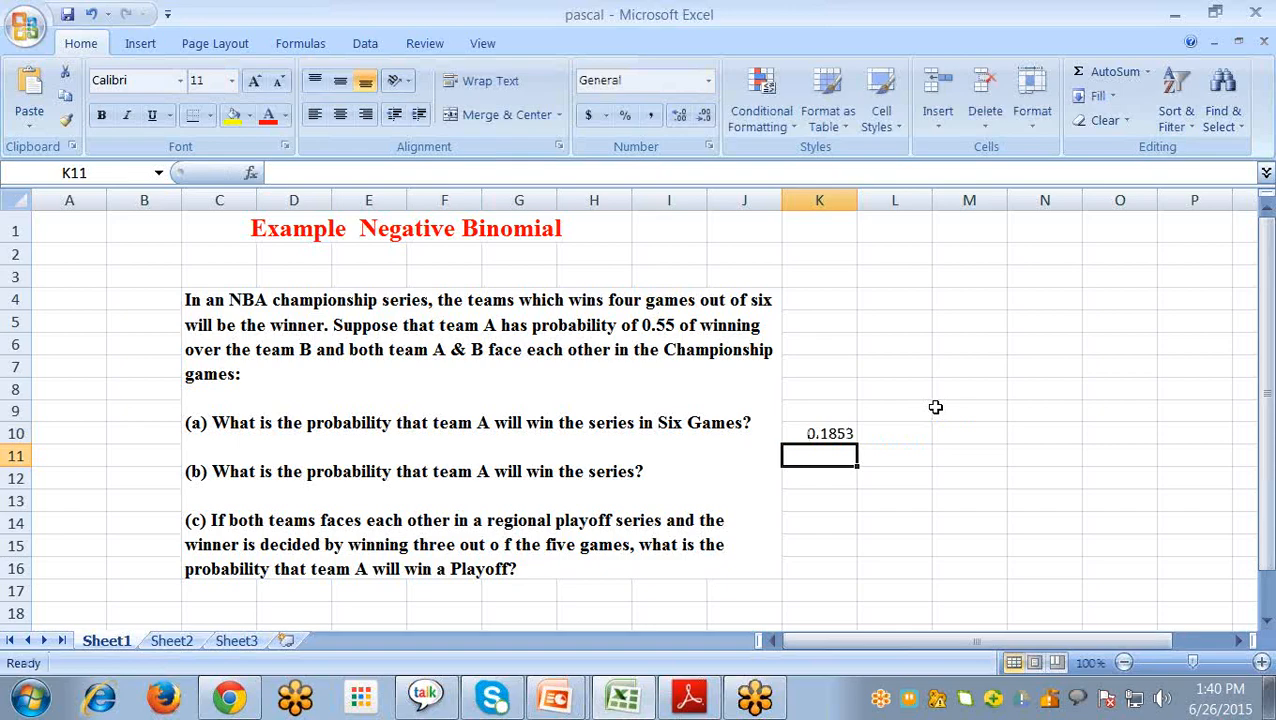
Step: In K12, begin the formula for question (b) with =NEGBINOMDIST(3,4,0.55)+NEGBINOMDIST(2,4,0.55)+
key("Down")
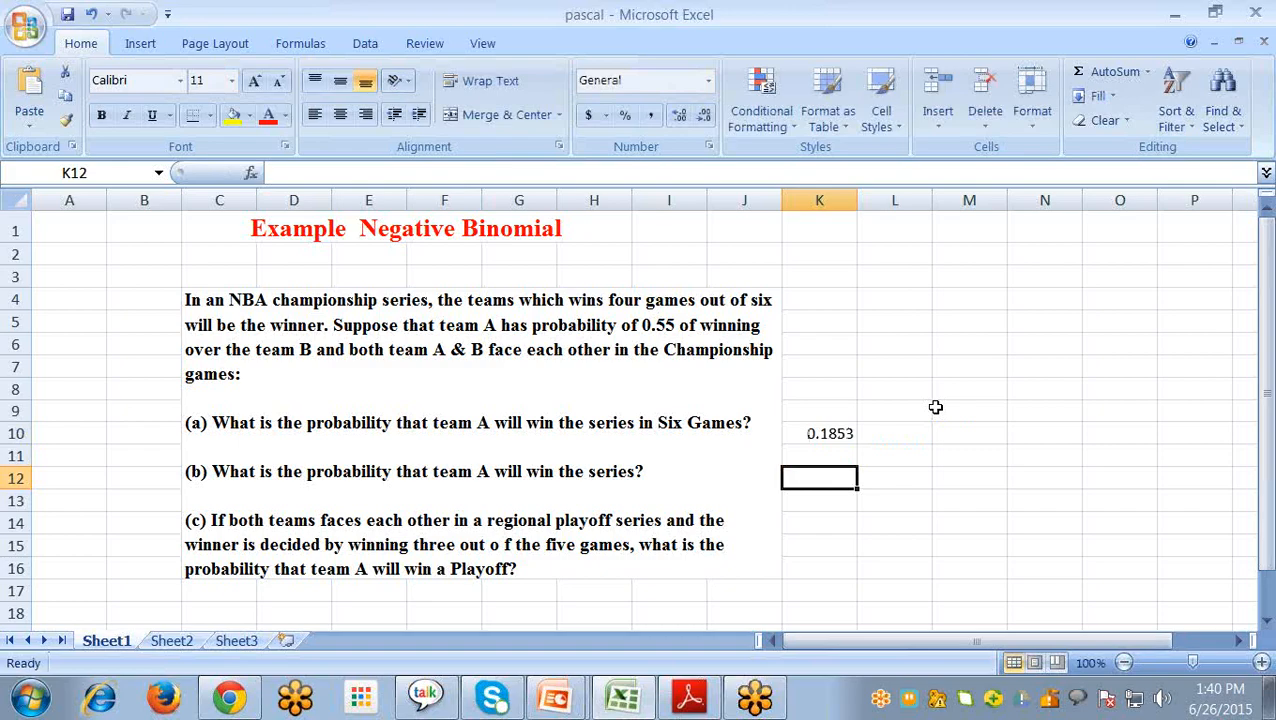
type("=")
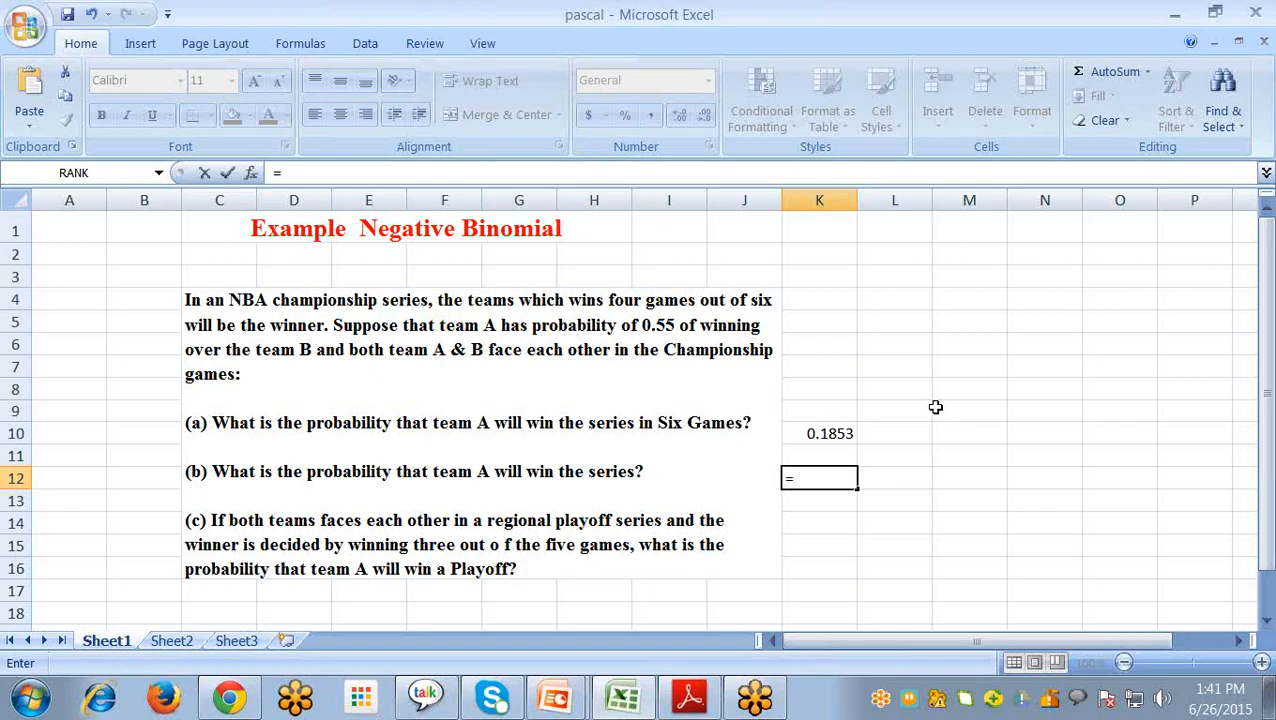
type("neg")
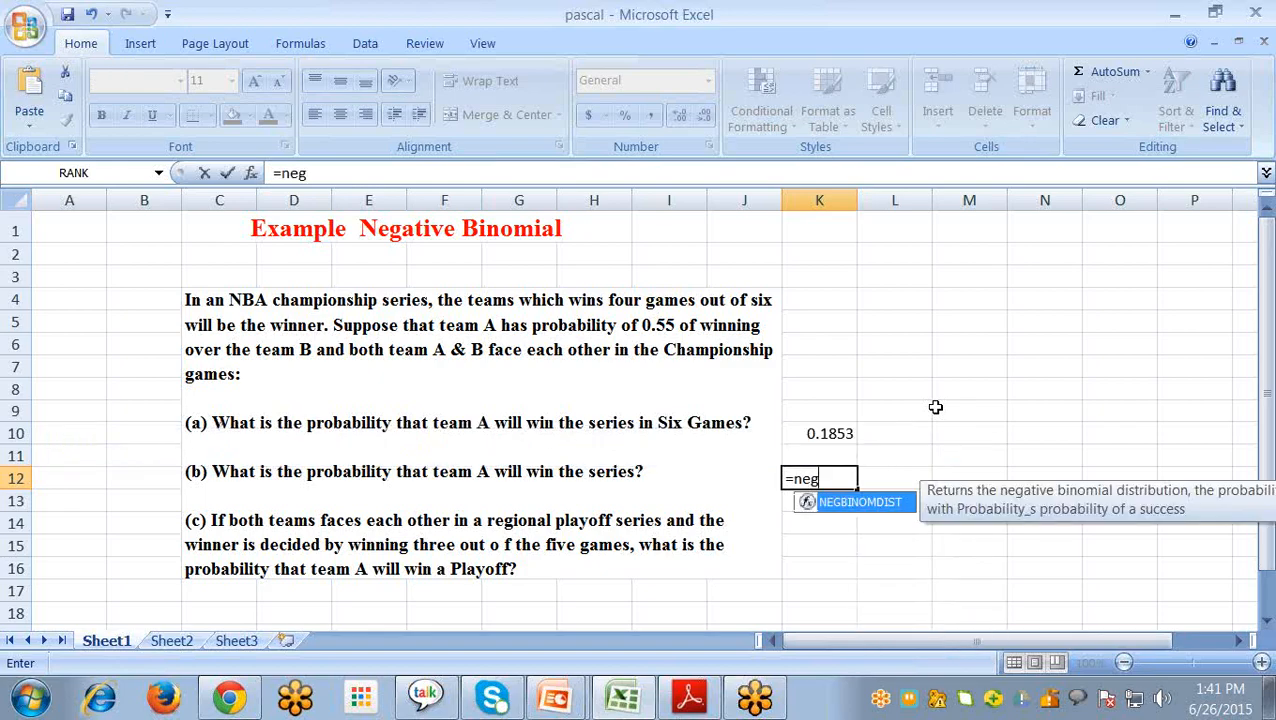
double_click(832, 503)
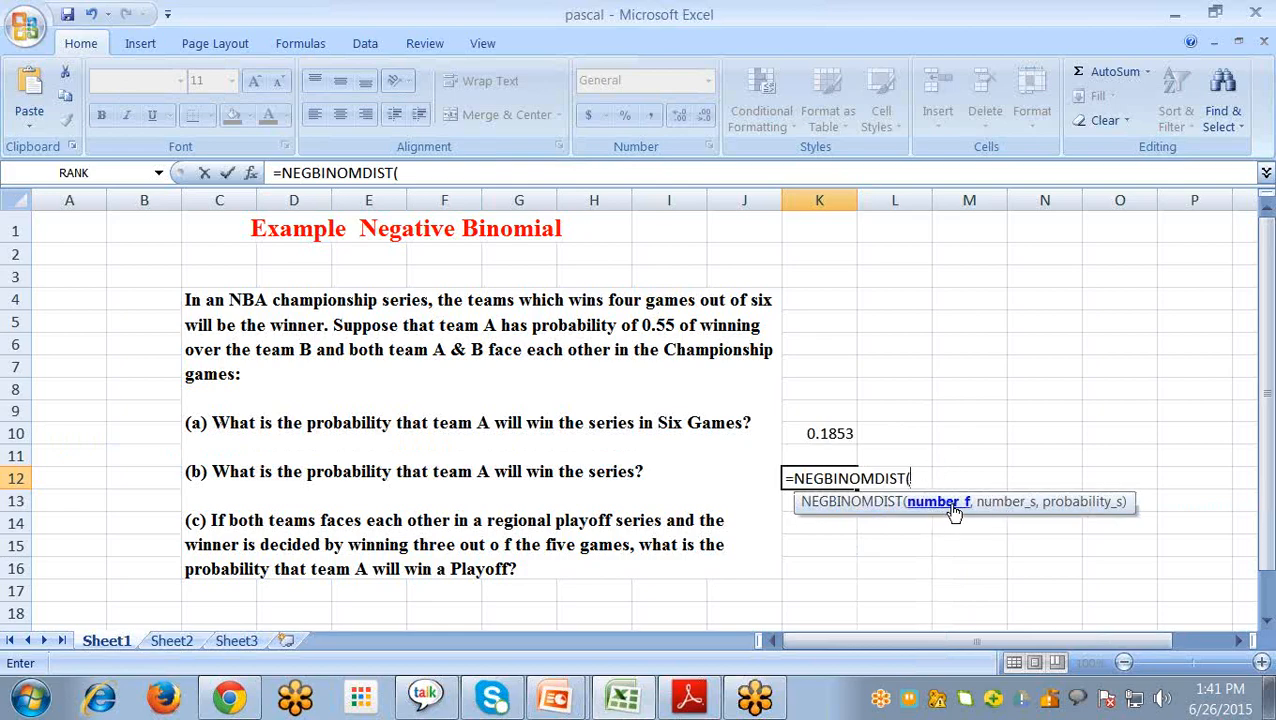
type("3,4,")
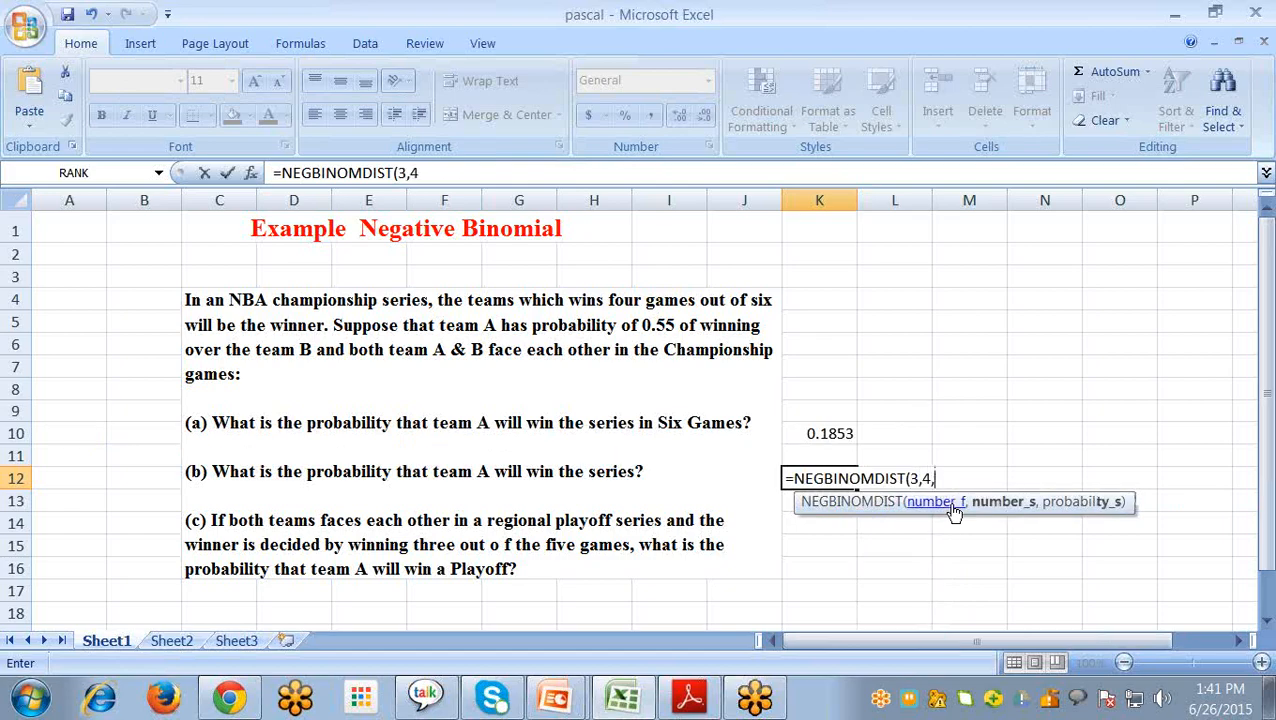
type("0.55")
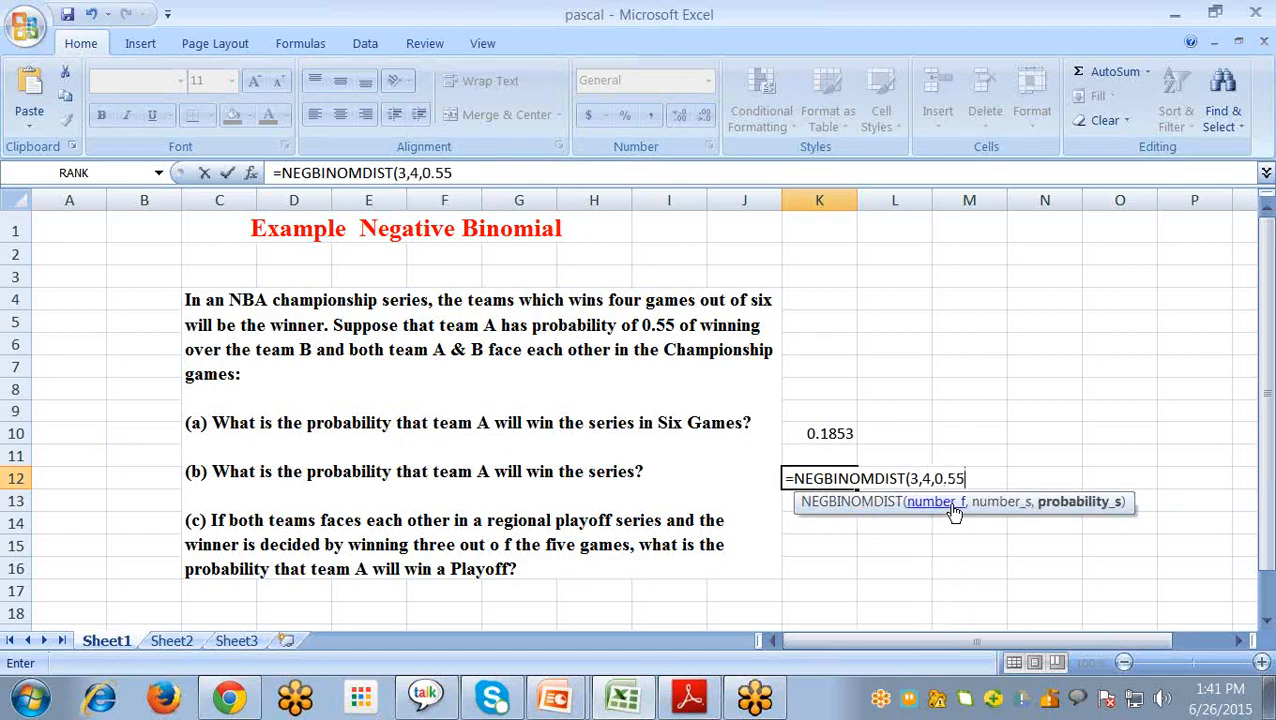
type(")+neg")
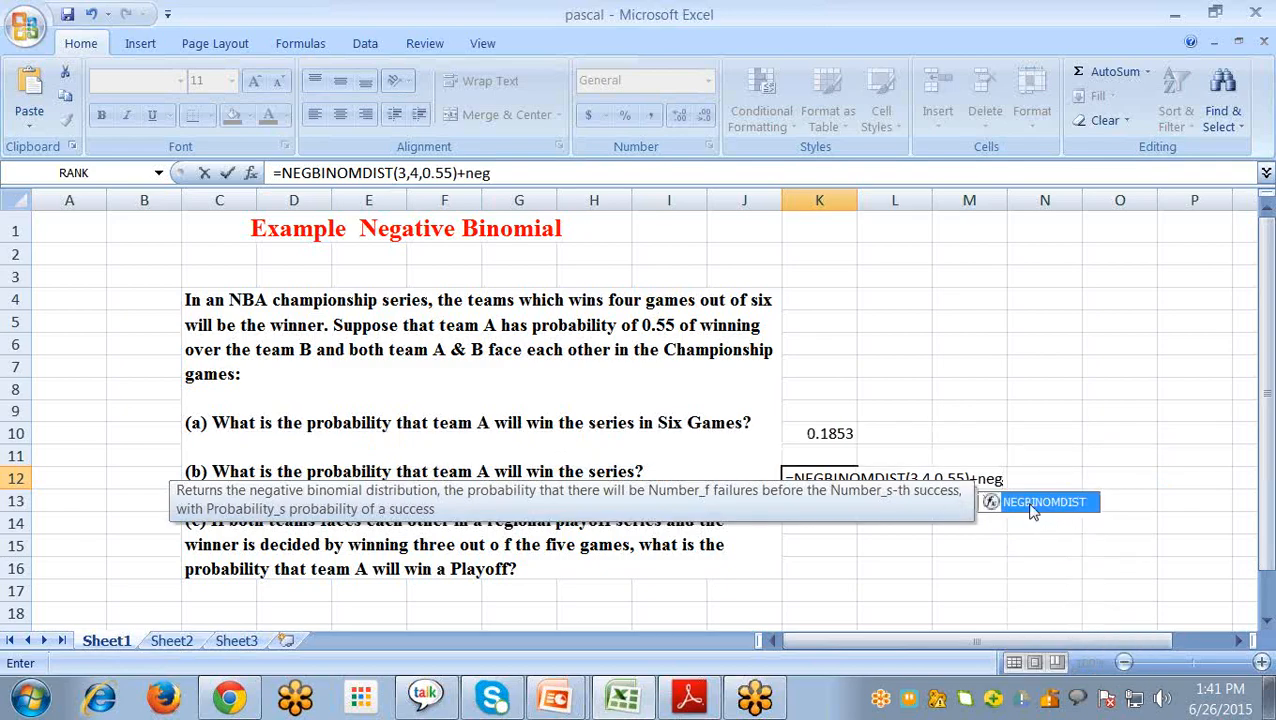
double_click(1031, 505)
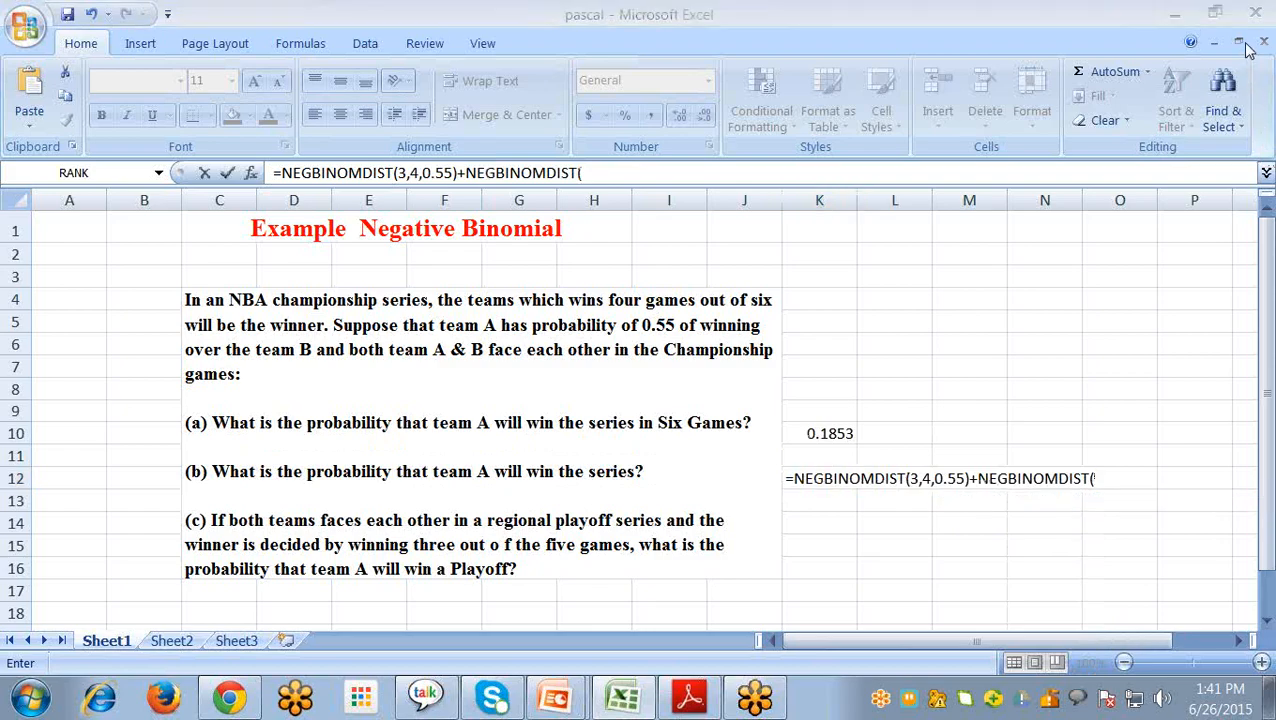
type("2,4,")
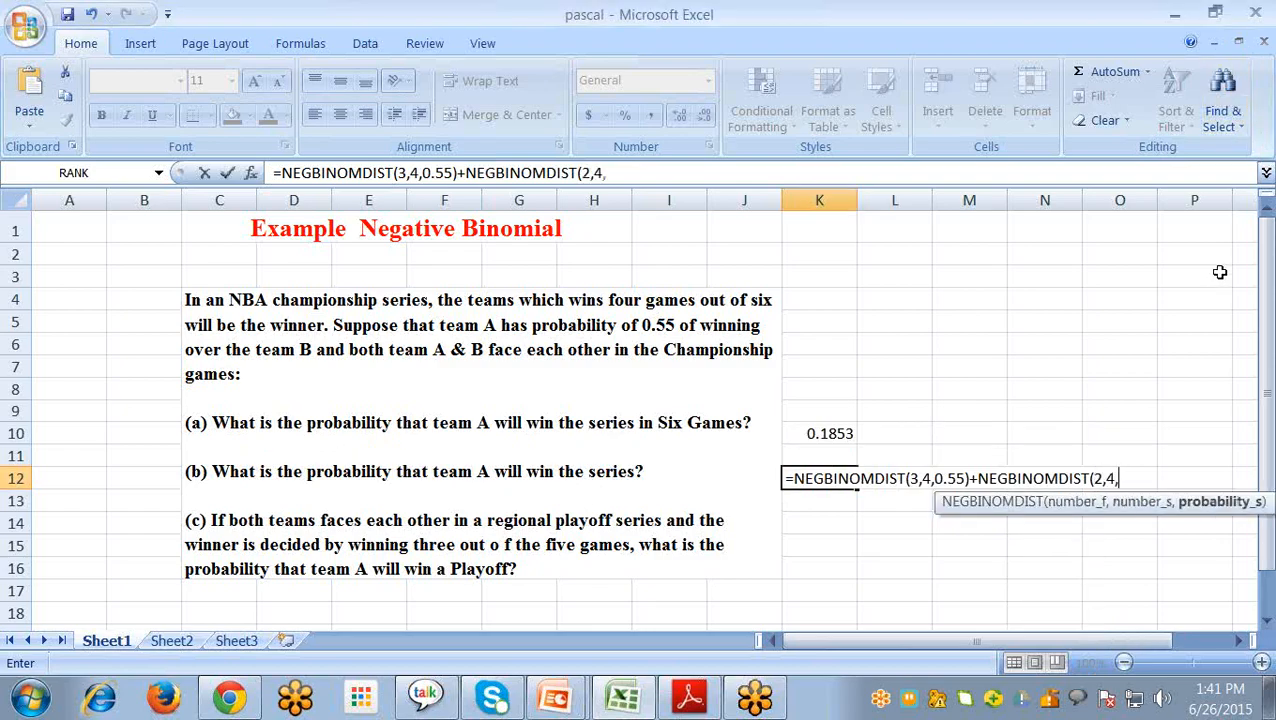
type("0.55)+")
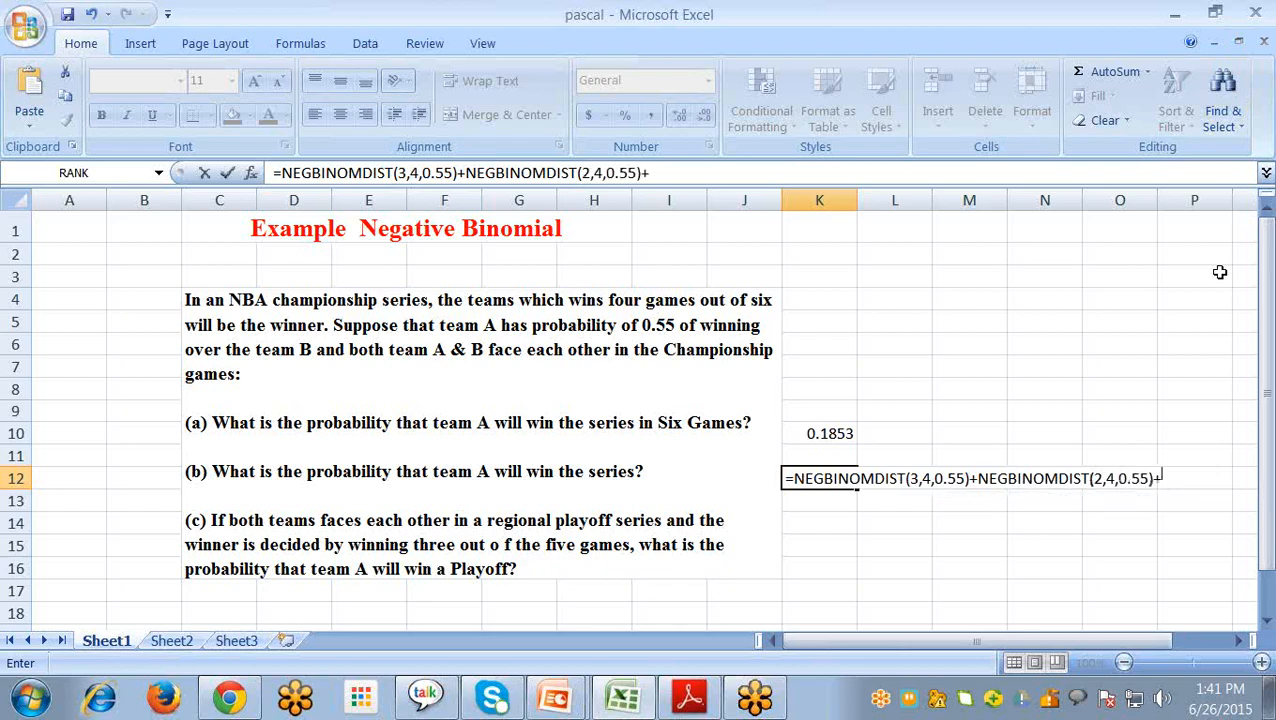
Step: Complete the K12 sum with NEGBINOMDIST(1,4,0.55)+NEGBINOMDIST(0,4,0.55) and commit the formula
type("neg")
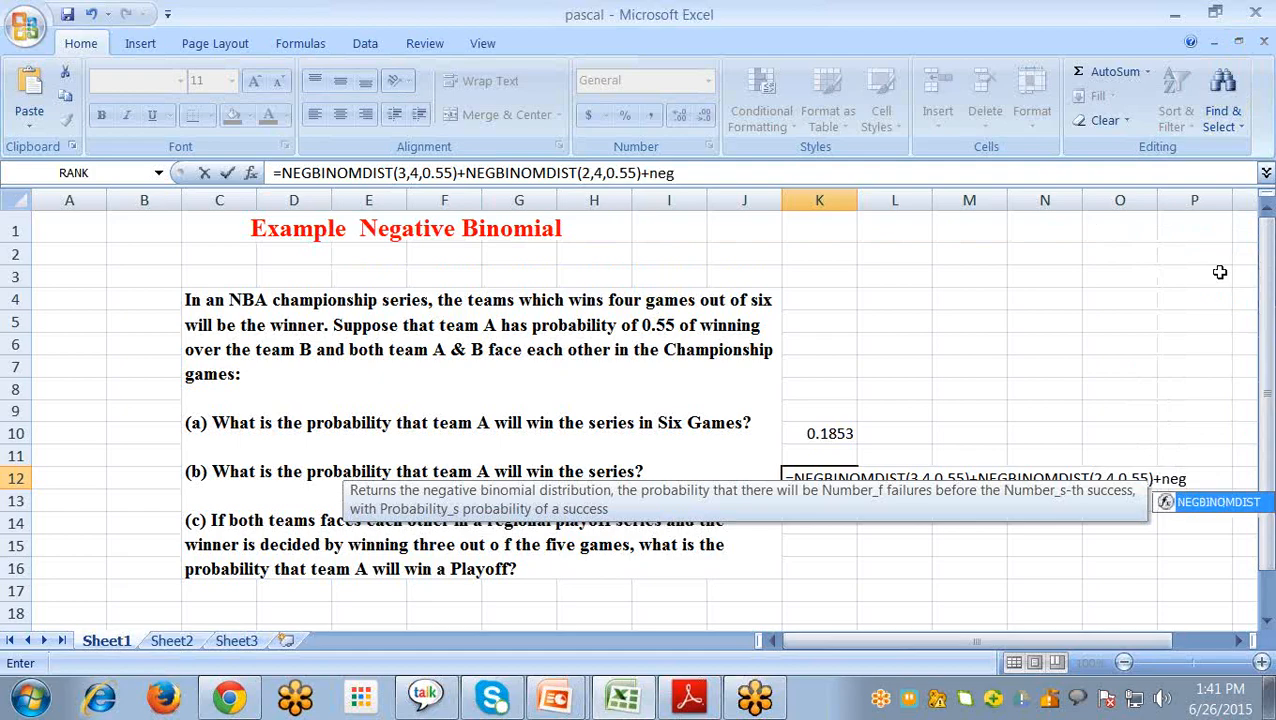
double_click(1222, 503)
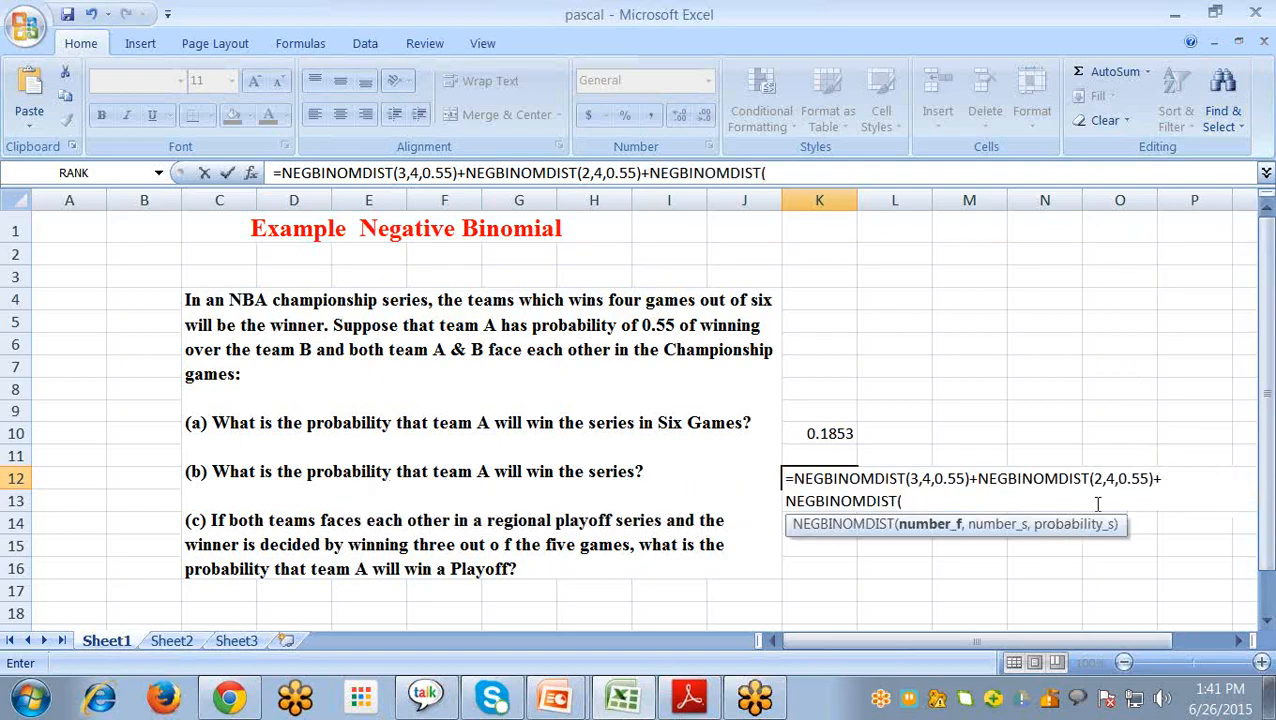
type("1,4,0.55)")
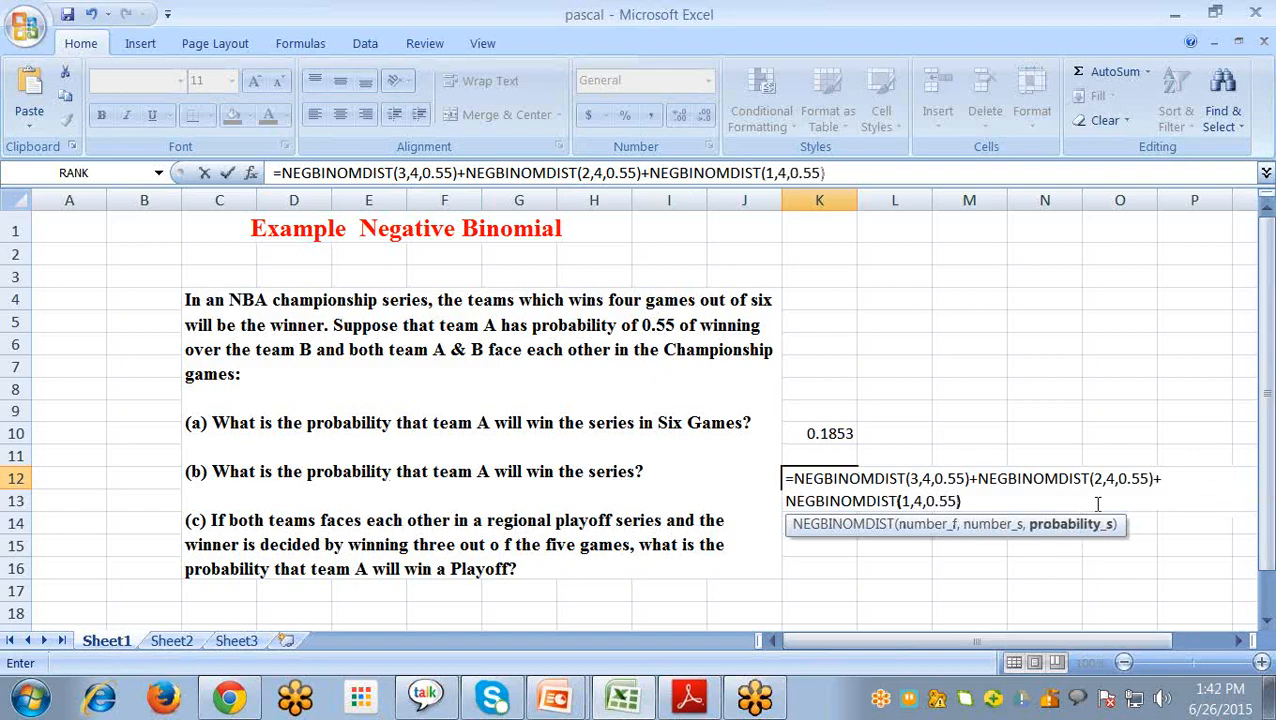
type("+neg")
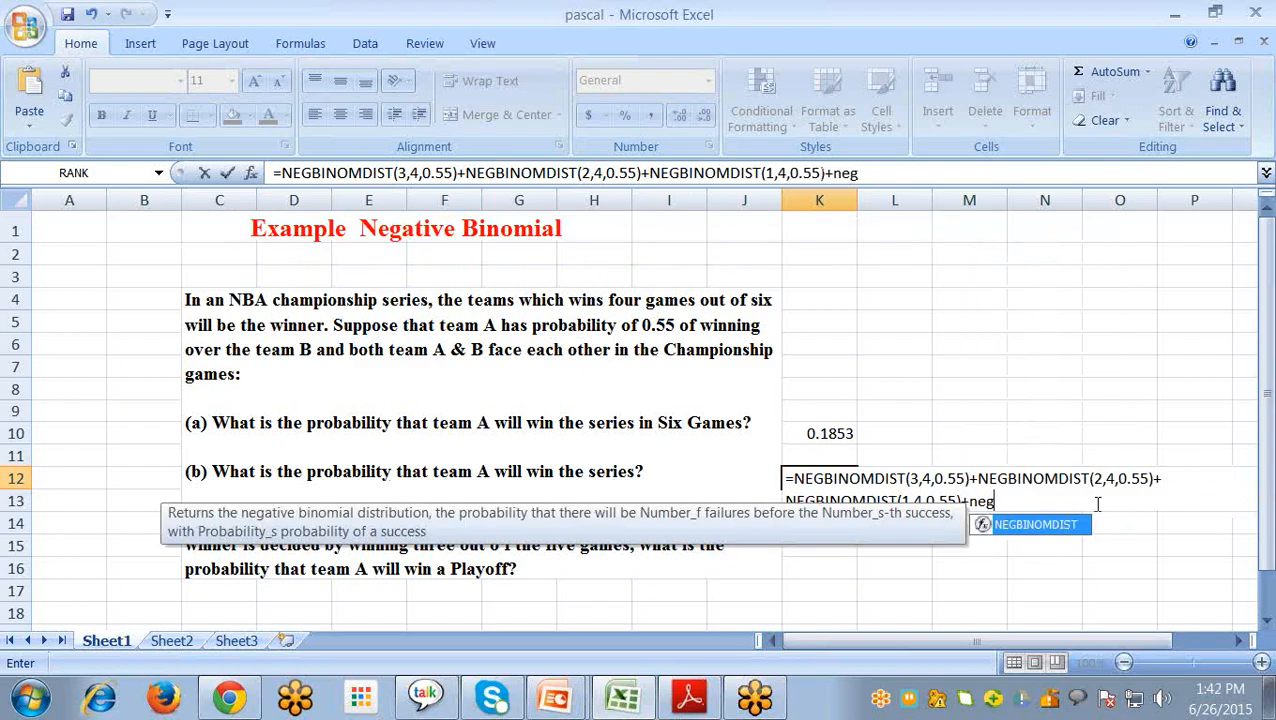
double_click(1058, 527)
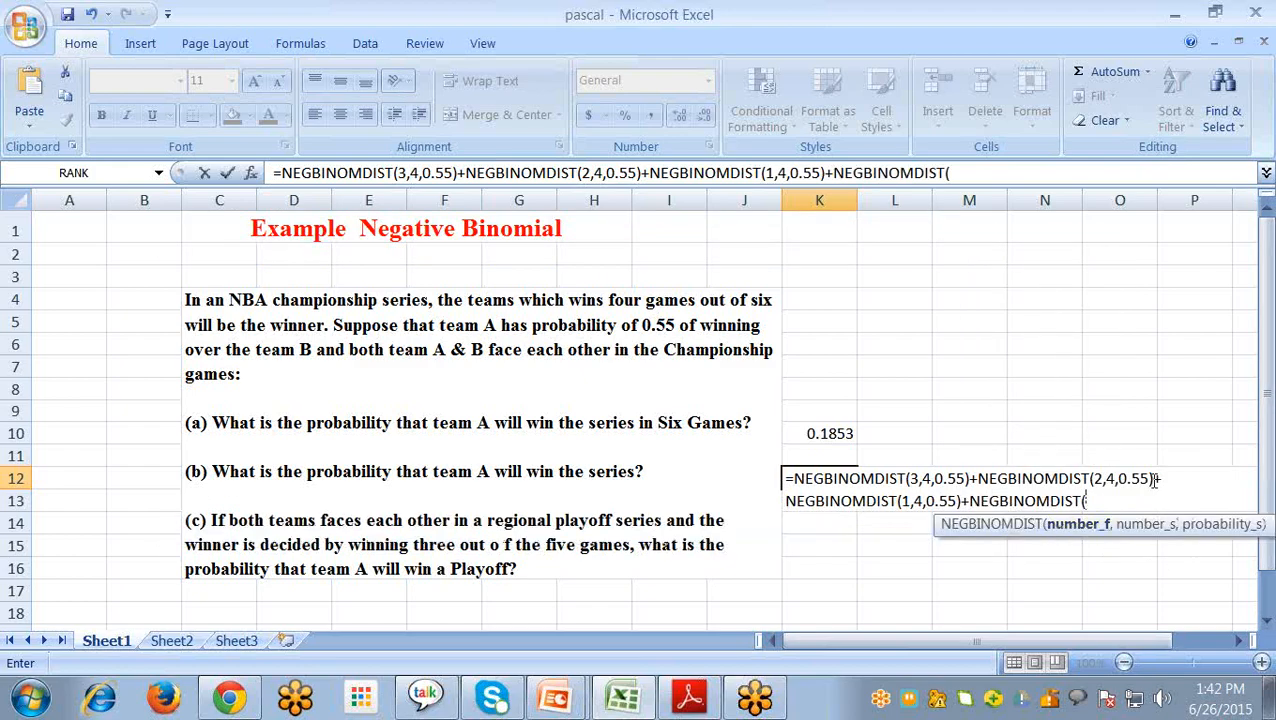
type("0")
type(",4,0")
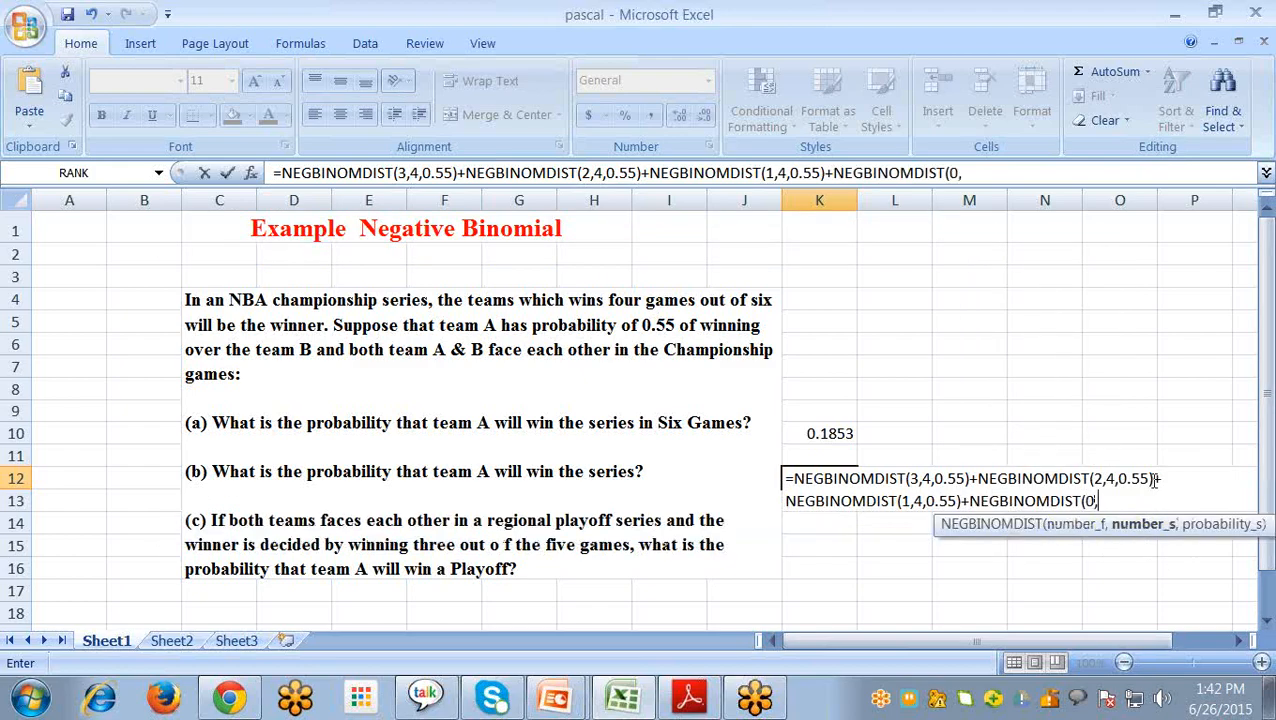
type(".55)")
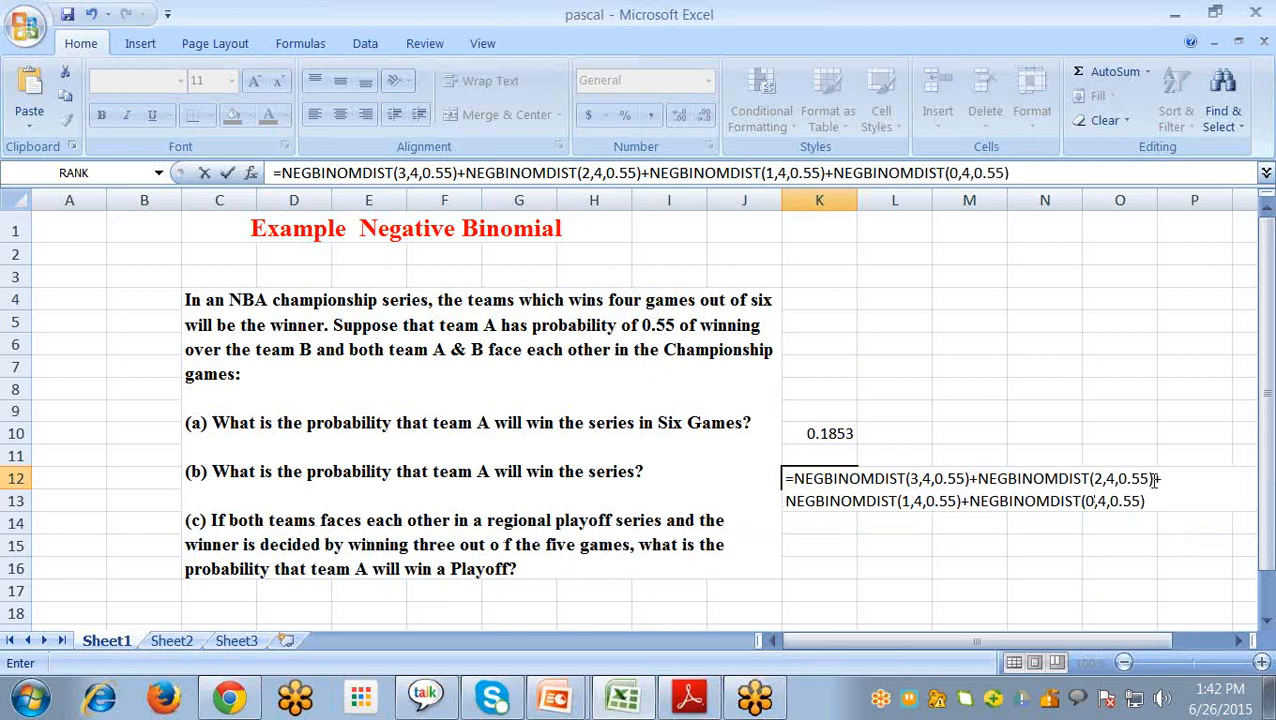
key("Return")
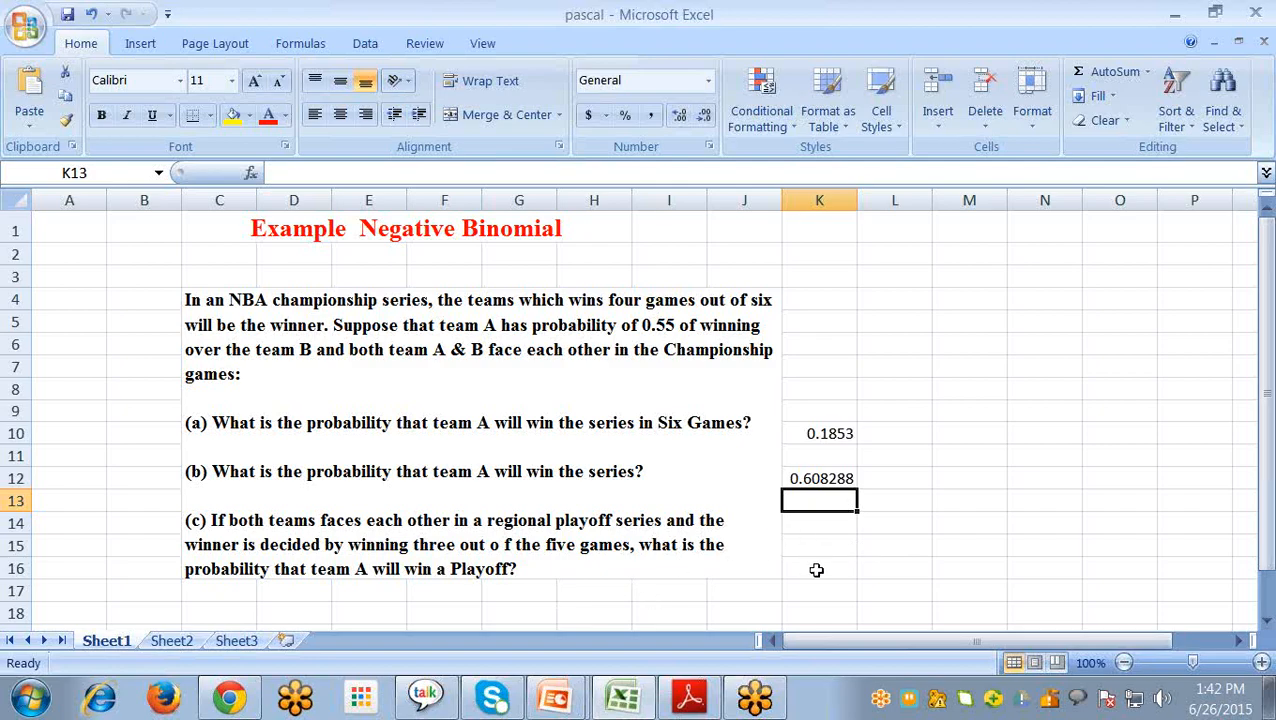
Step: In K16, begin the formula for playoff question (c) with =NEGBINOMDIST(2,3,0.55)+
left_click(812, 568)
type("=neg")
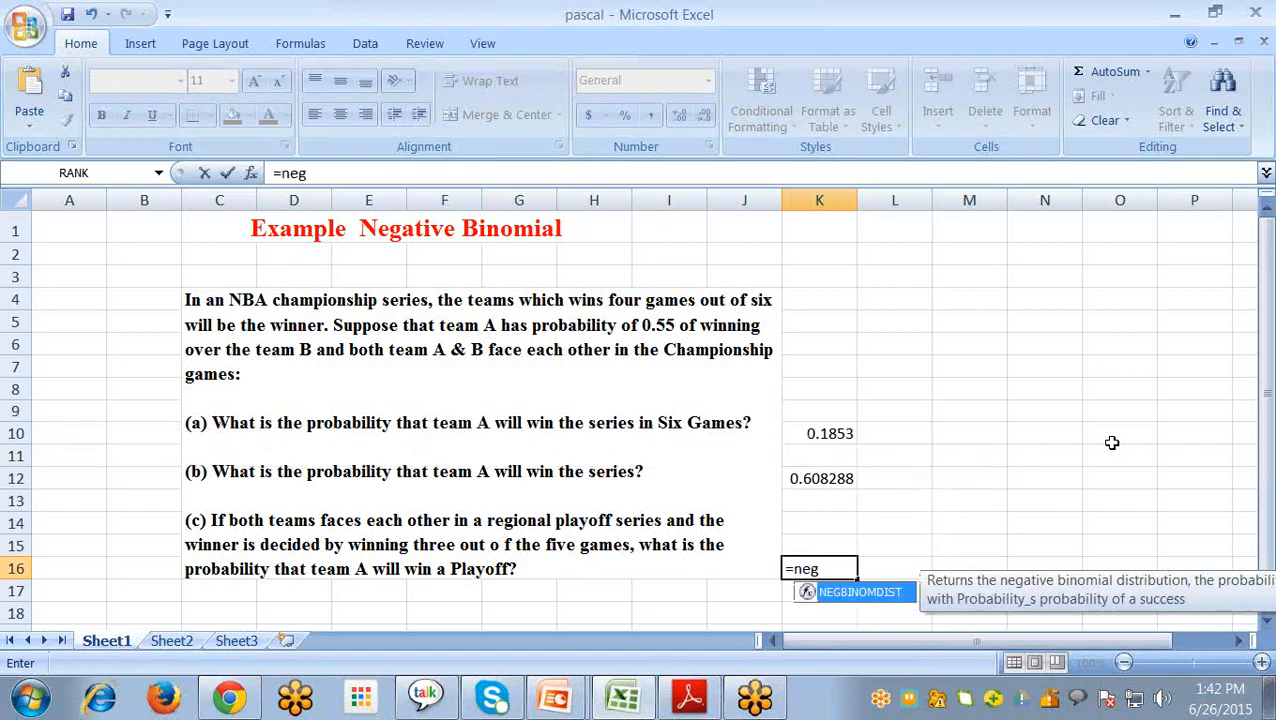
double_click(858, 593)
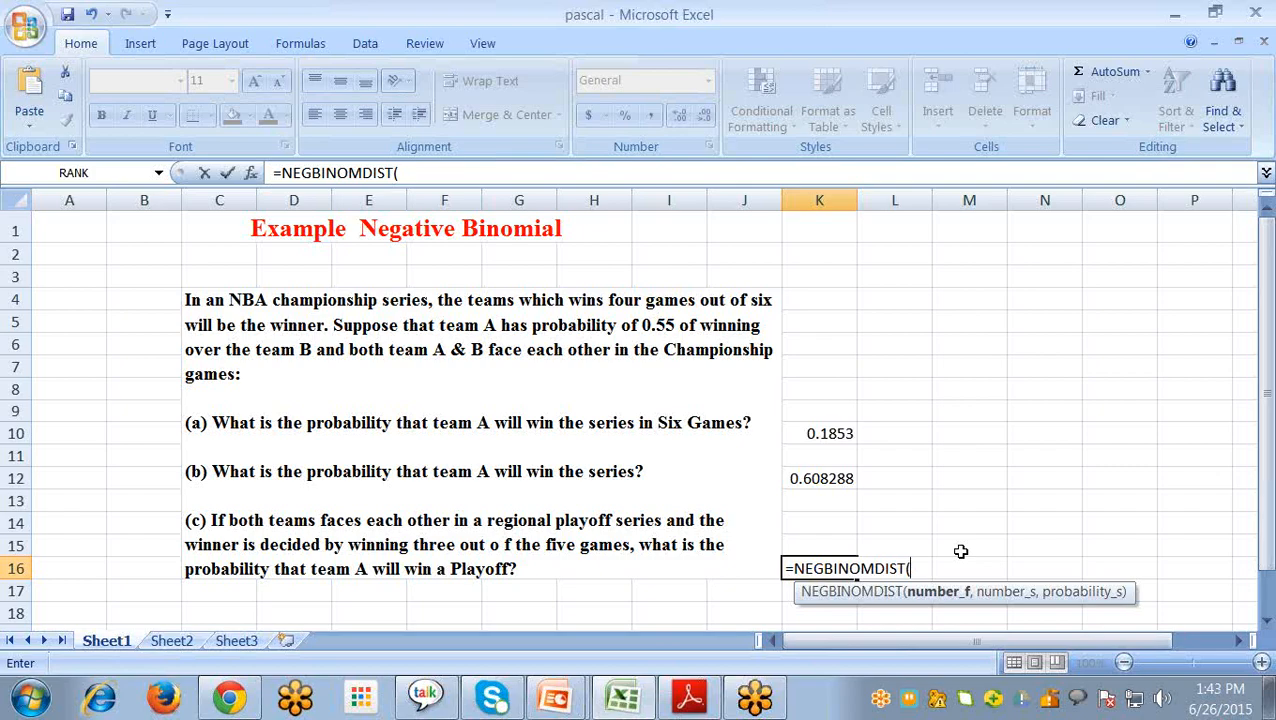
type("2,")
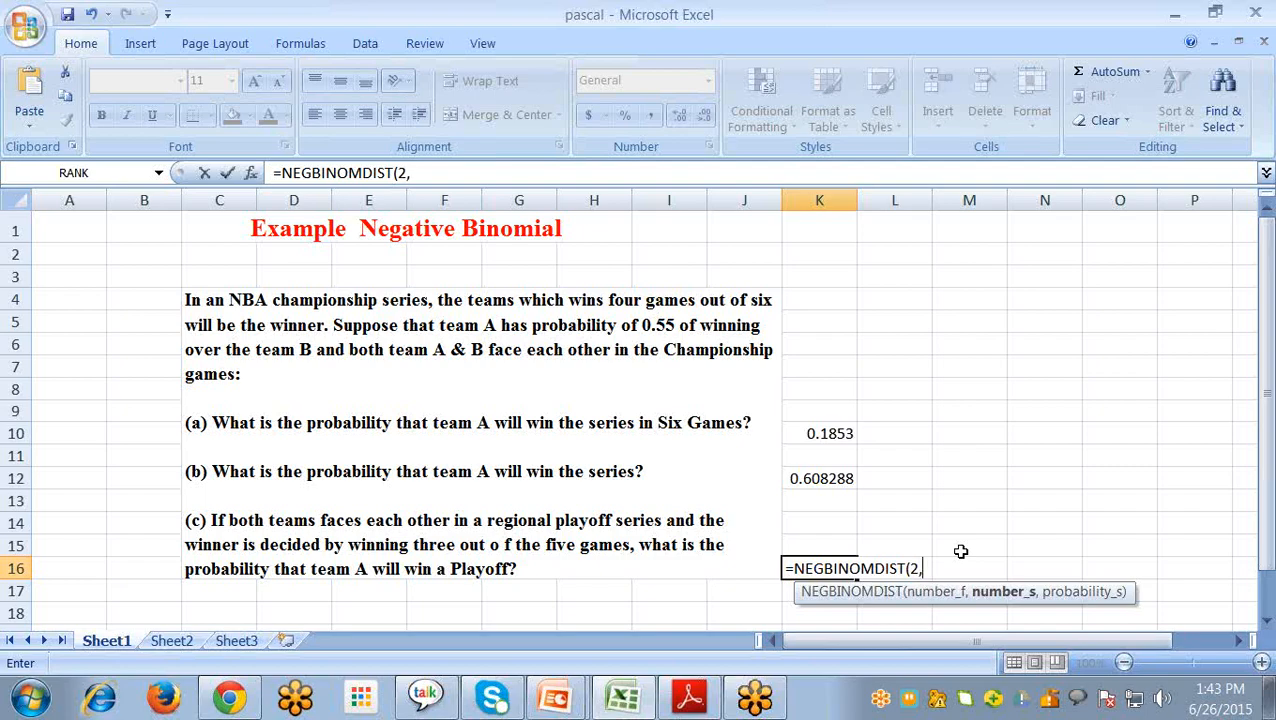
type("3")
type(",0")
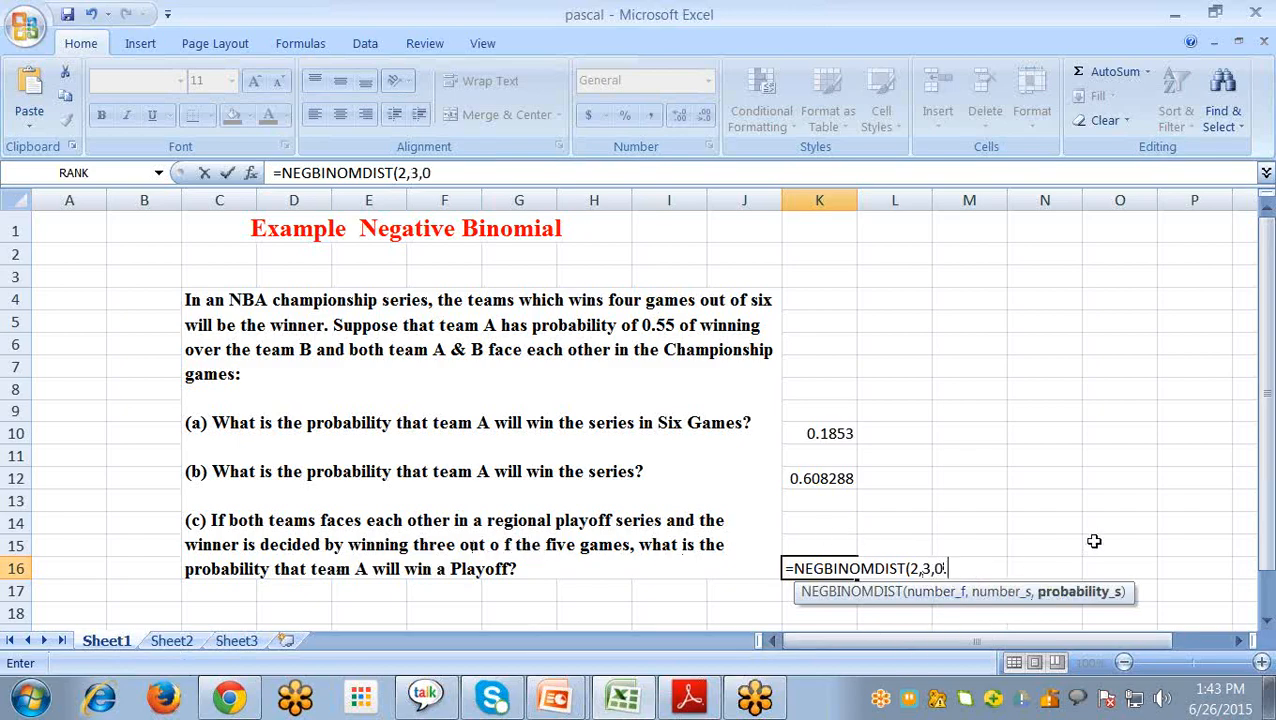
type(".55)+")
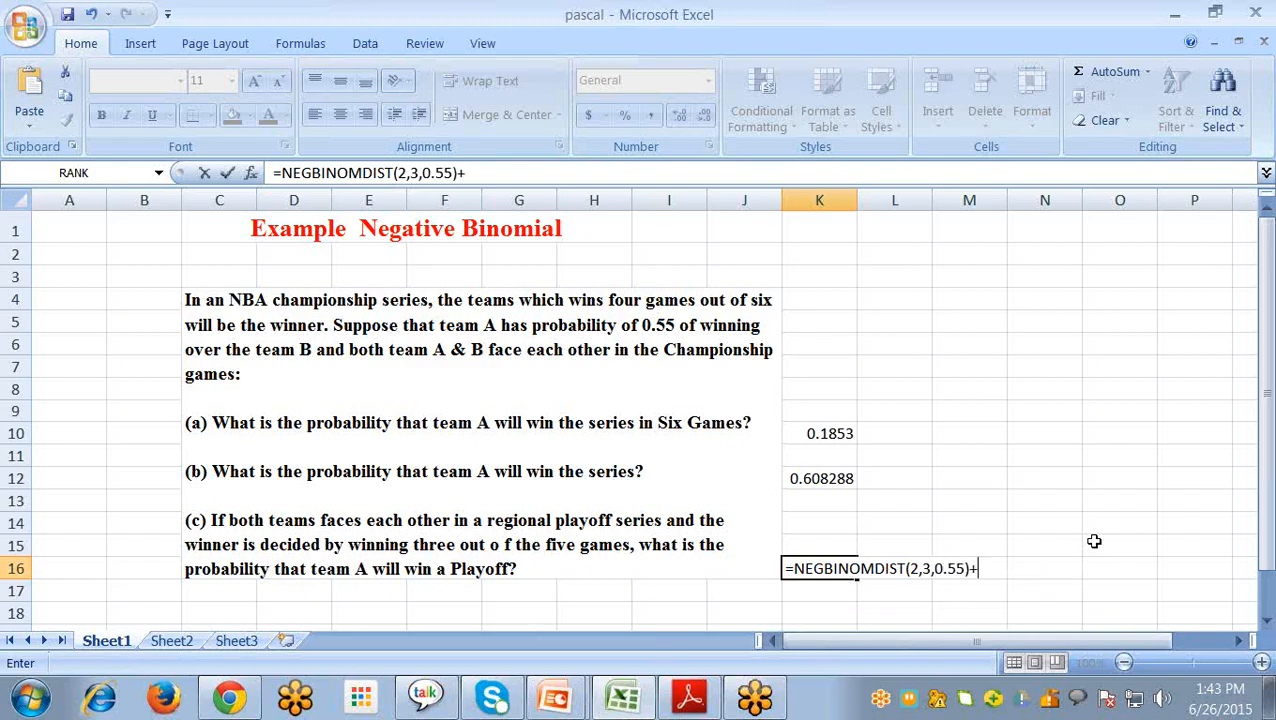
Step: Append NEGBINOMDIST(1,3,0.55) as the second term of the playoff formula in K16
type("neg")
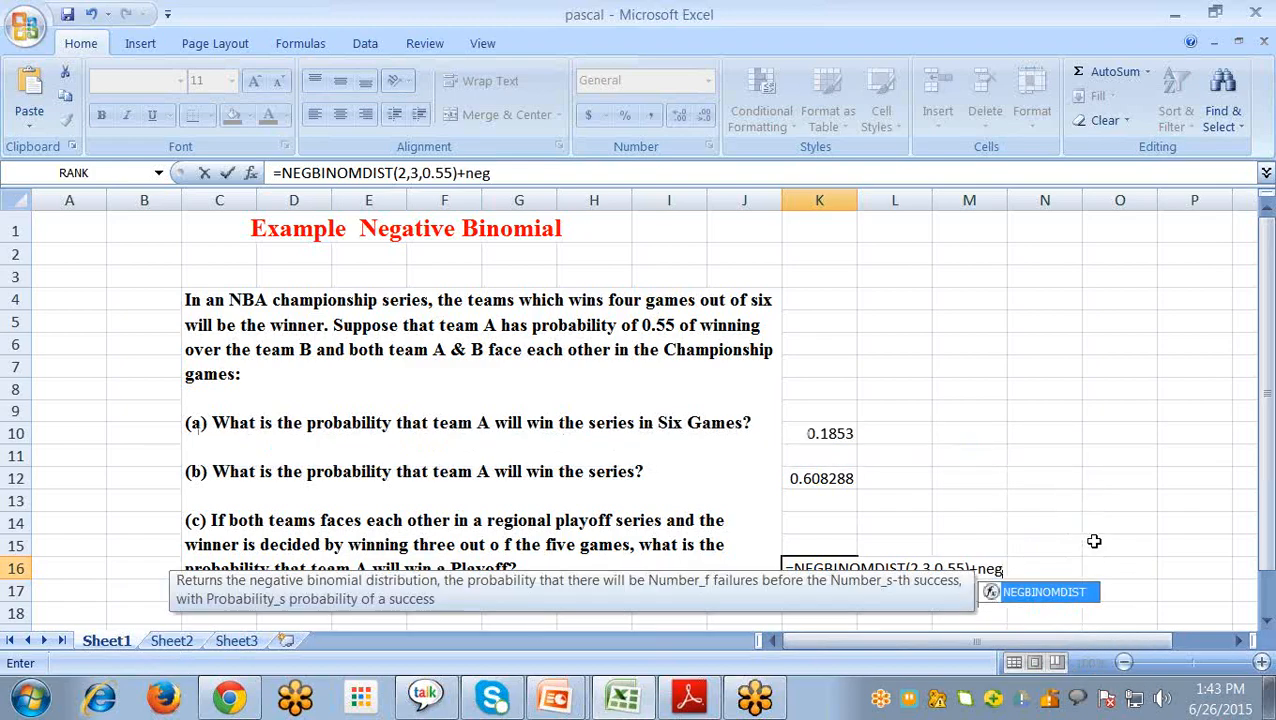
double_click(1036, 600)
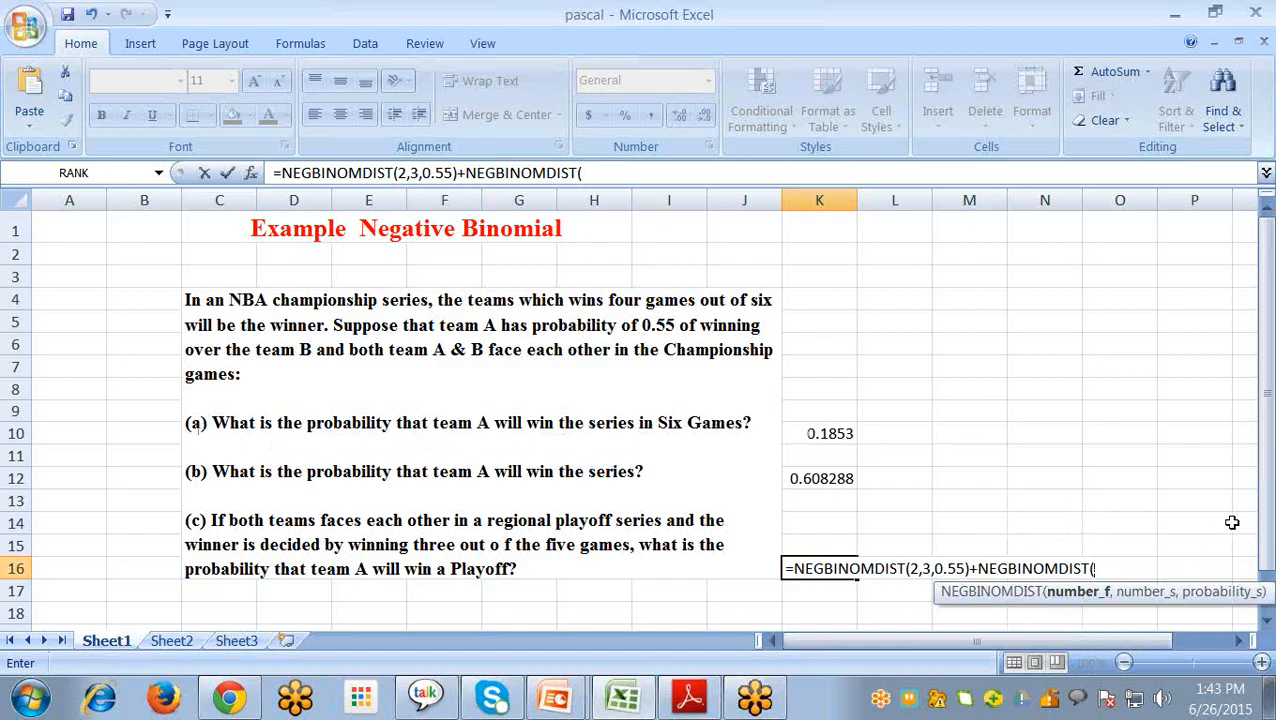
type("1,")
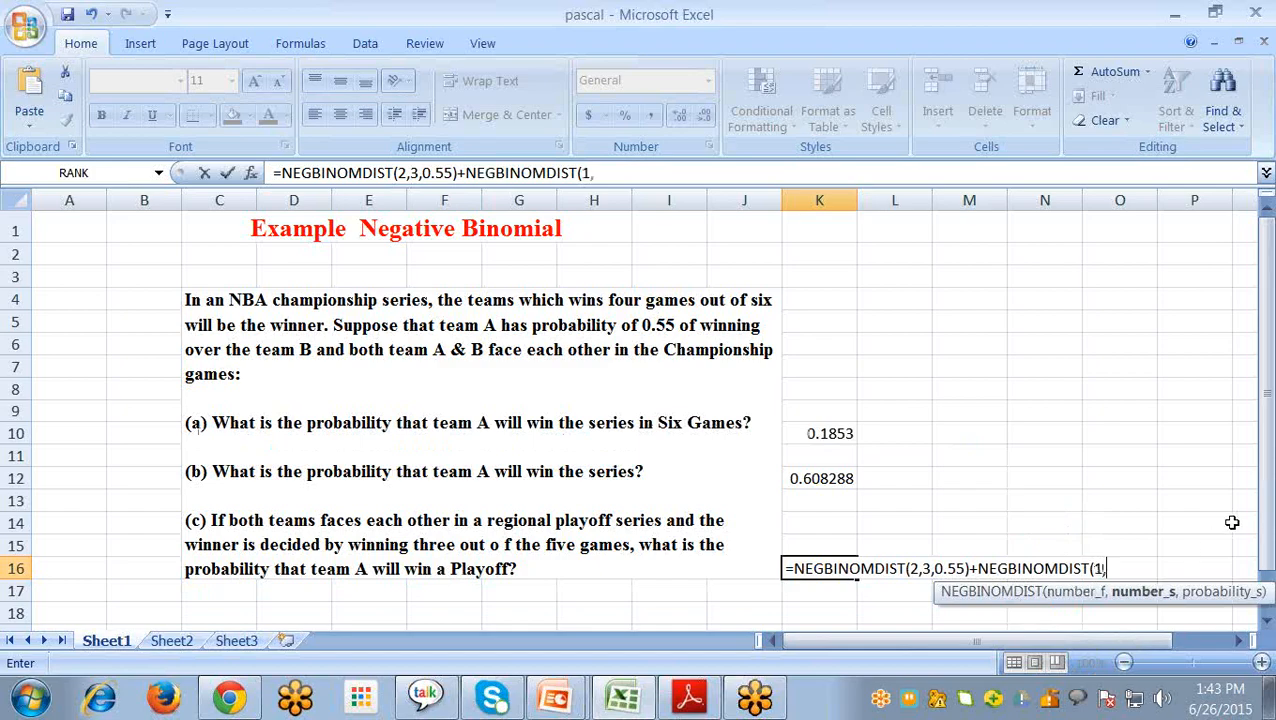
type("3,0.55)")
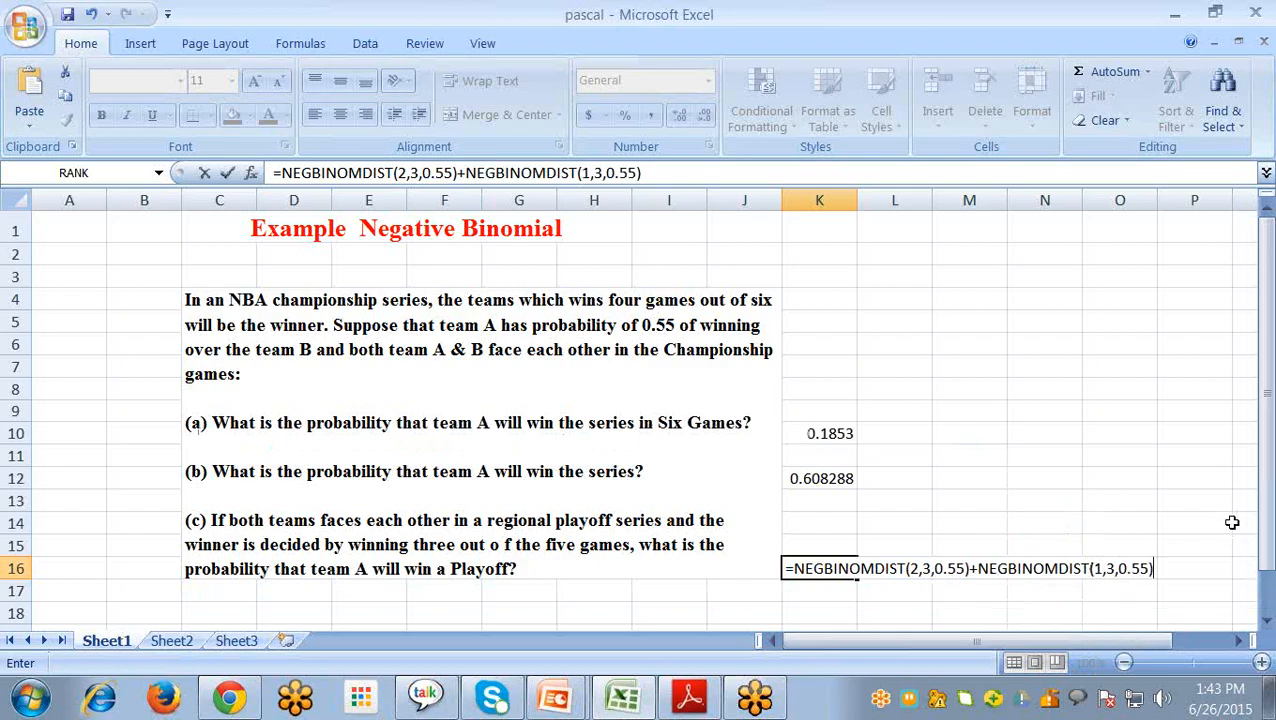
key("ctrl+Return")
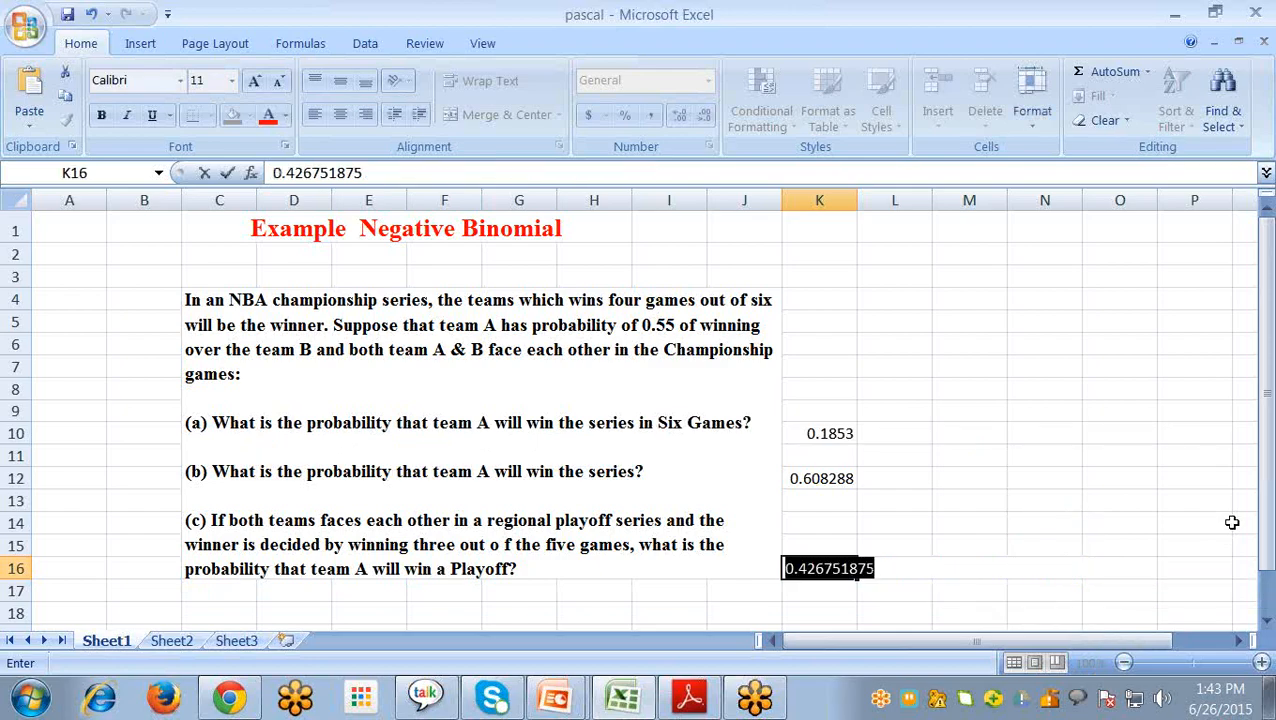
key("ctrl+z")
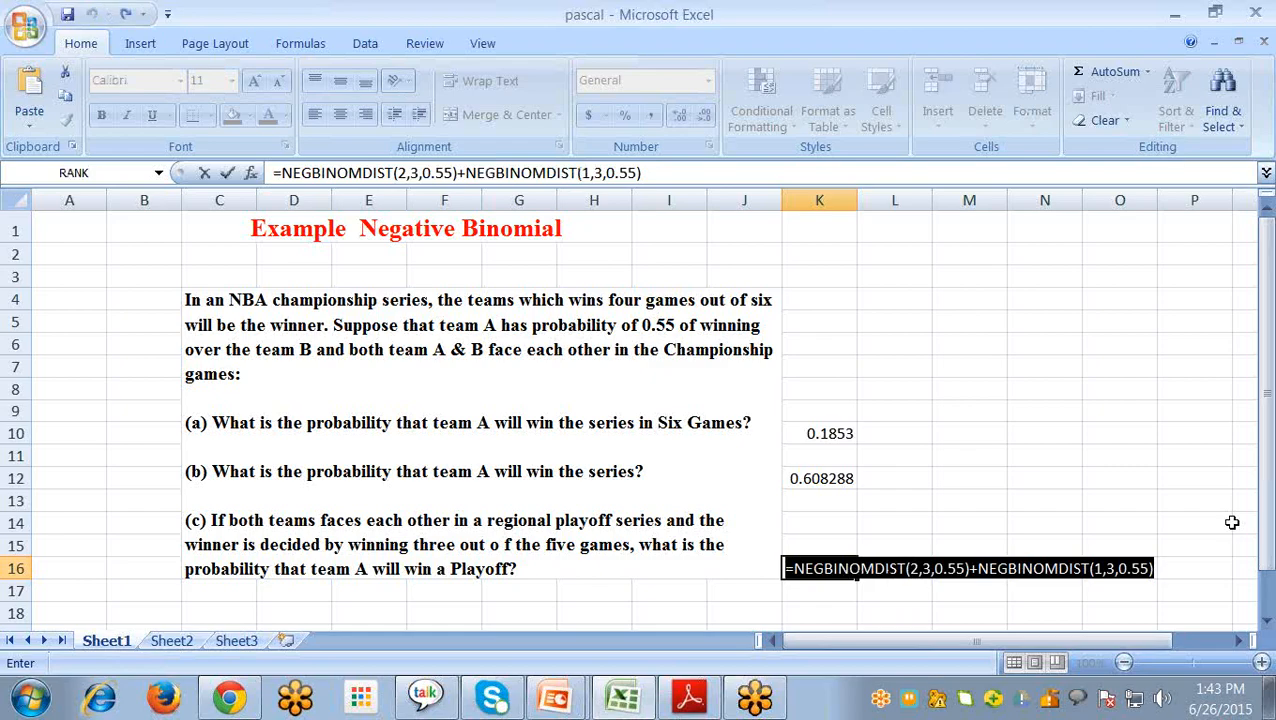
Step: Extend the K16 sum with +NEGBINOMDIST(0,3,0.55) and commit the formula for question (c)
left_click(1148, 567)
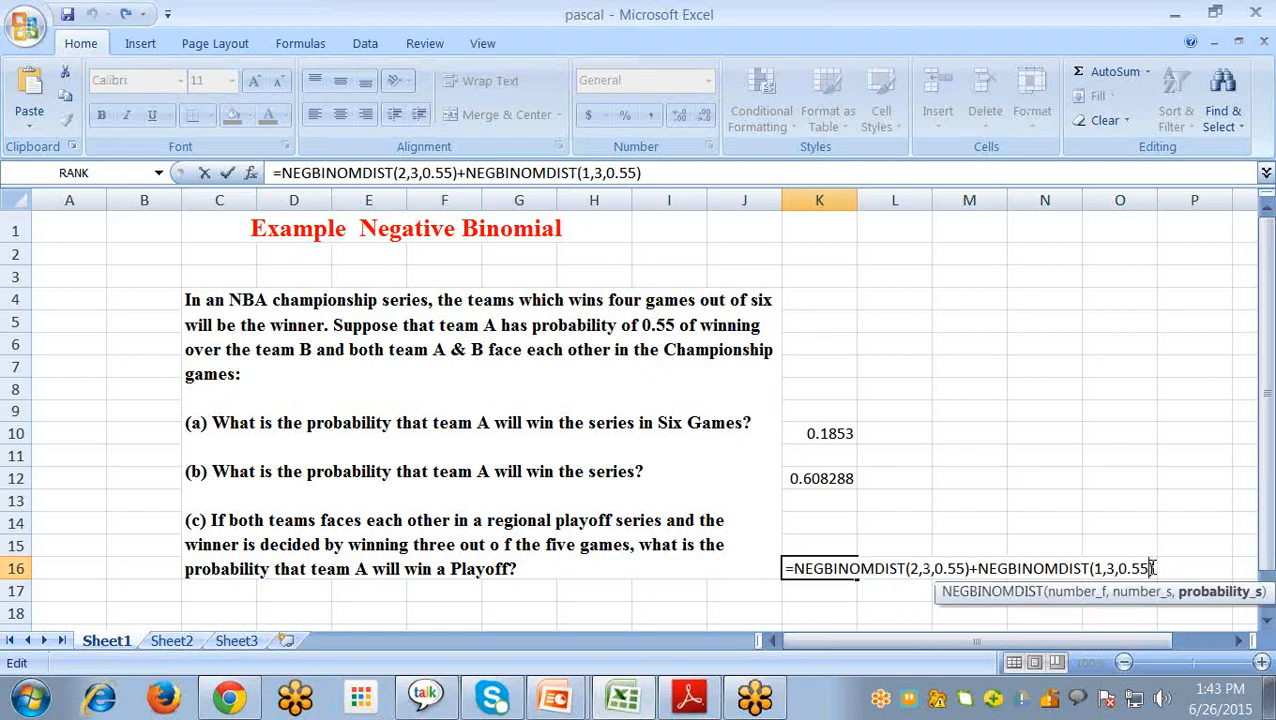
key("Right")
type("+")
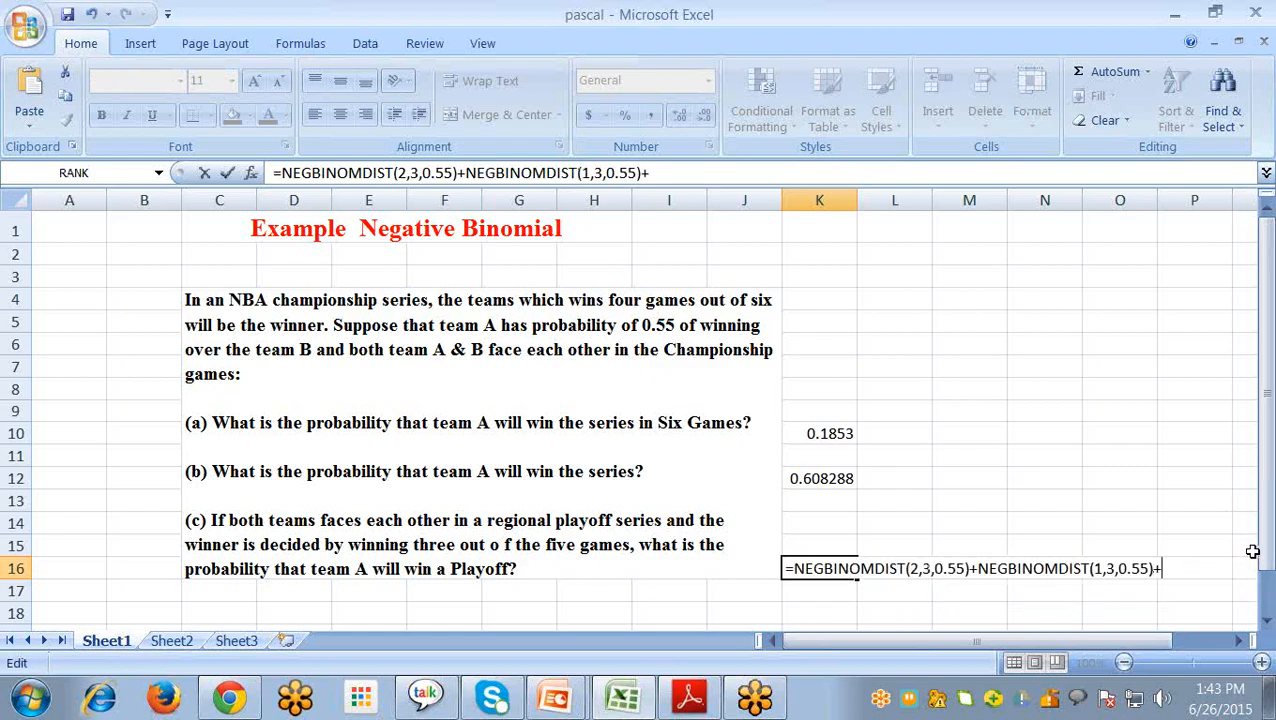
type("neg")
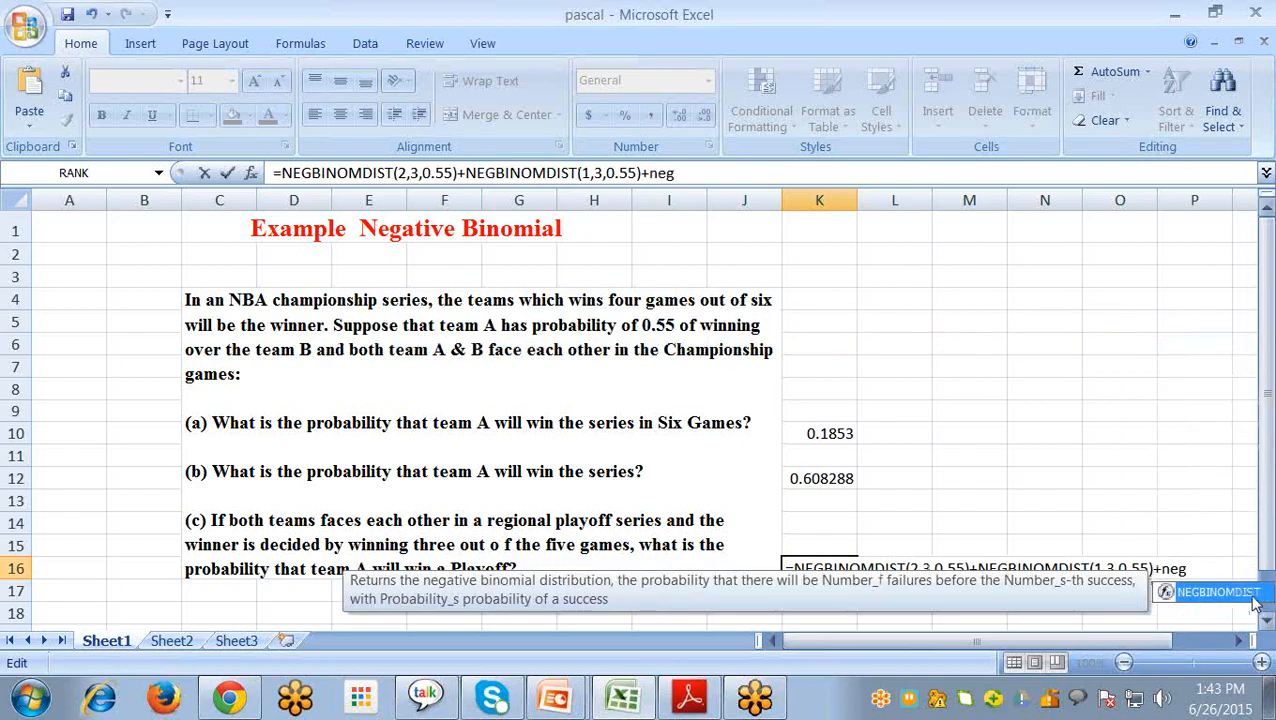
double_click(1218, 592)
type("0,3,0.55)")
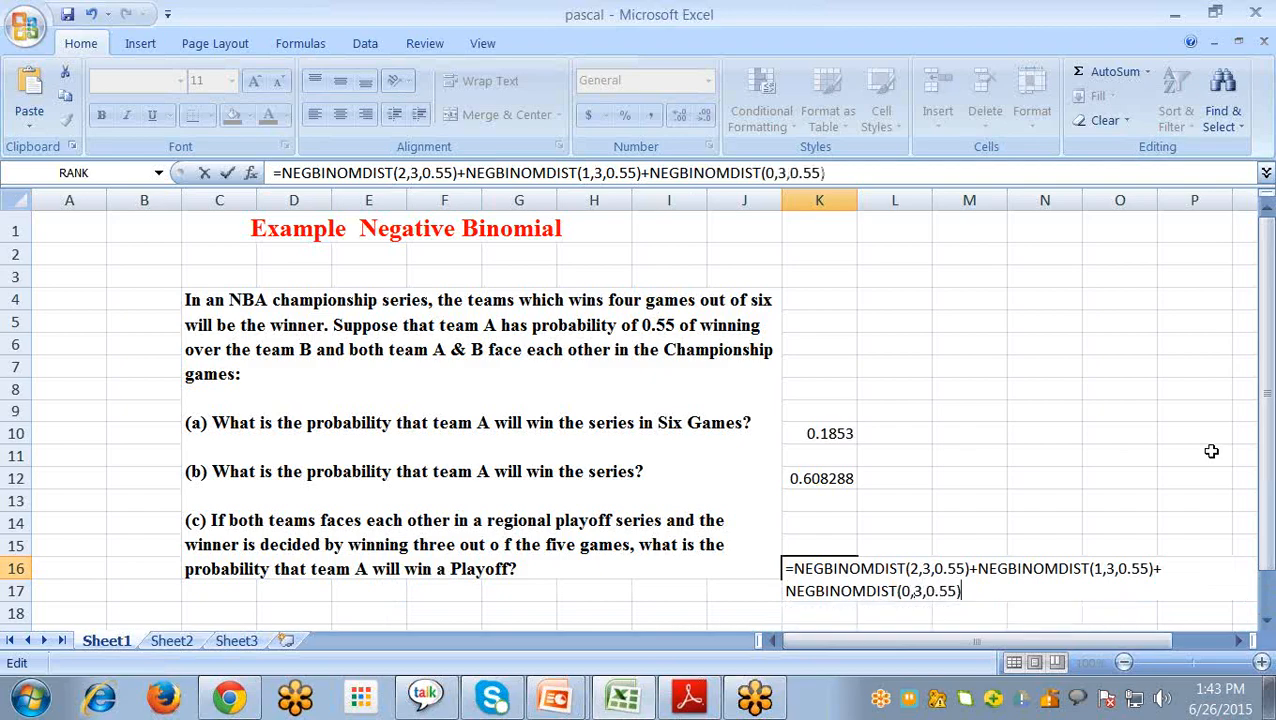
key("Return")
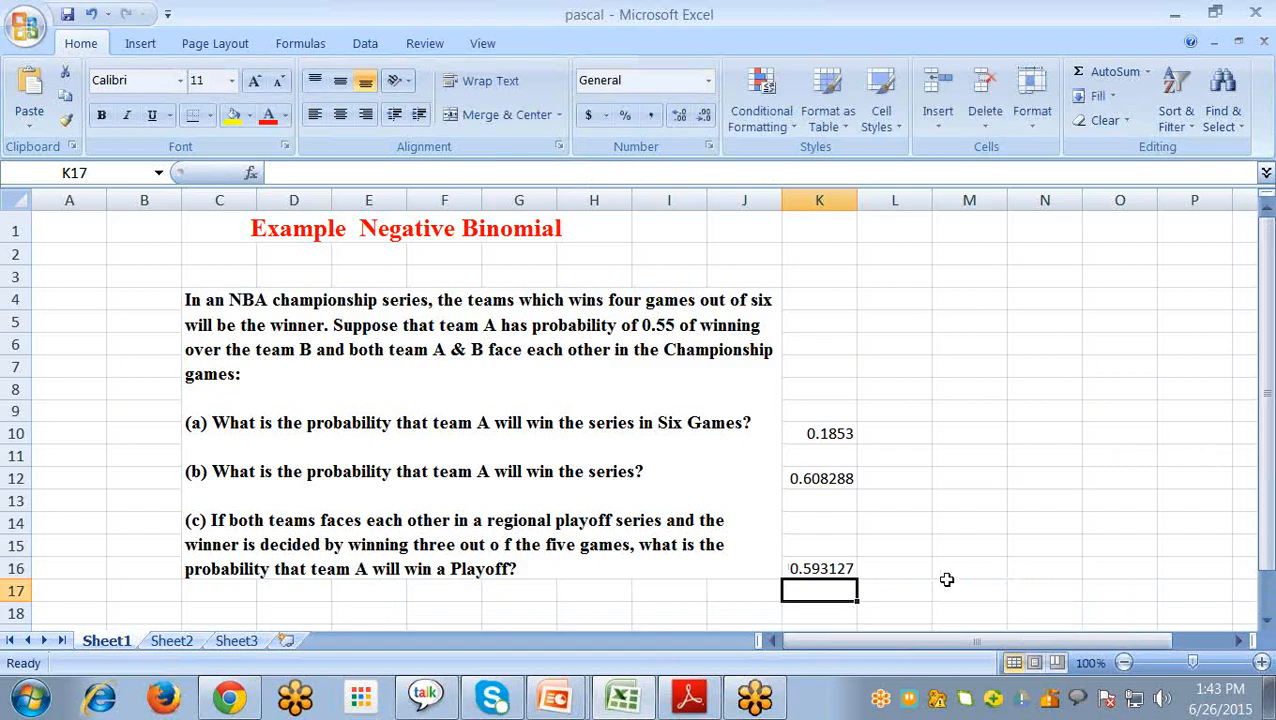
Step: Review the completed formula in K16 and switch to the PowerPoint slide show about the NEGBINOM.DIST function
left_click(822, 568)
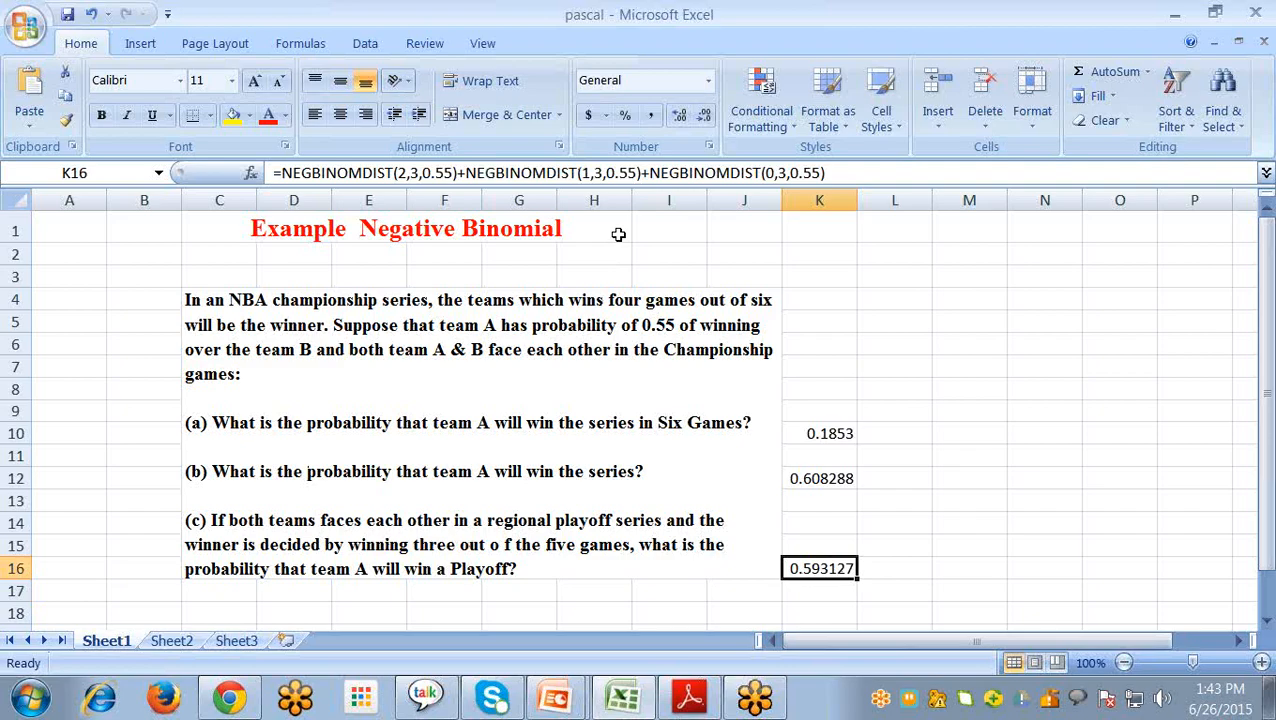
key("alt+Tab")
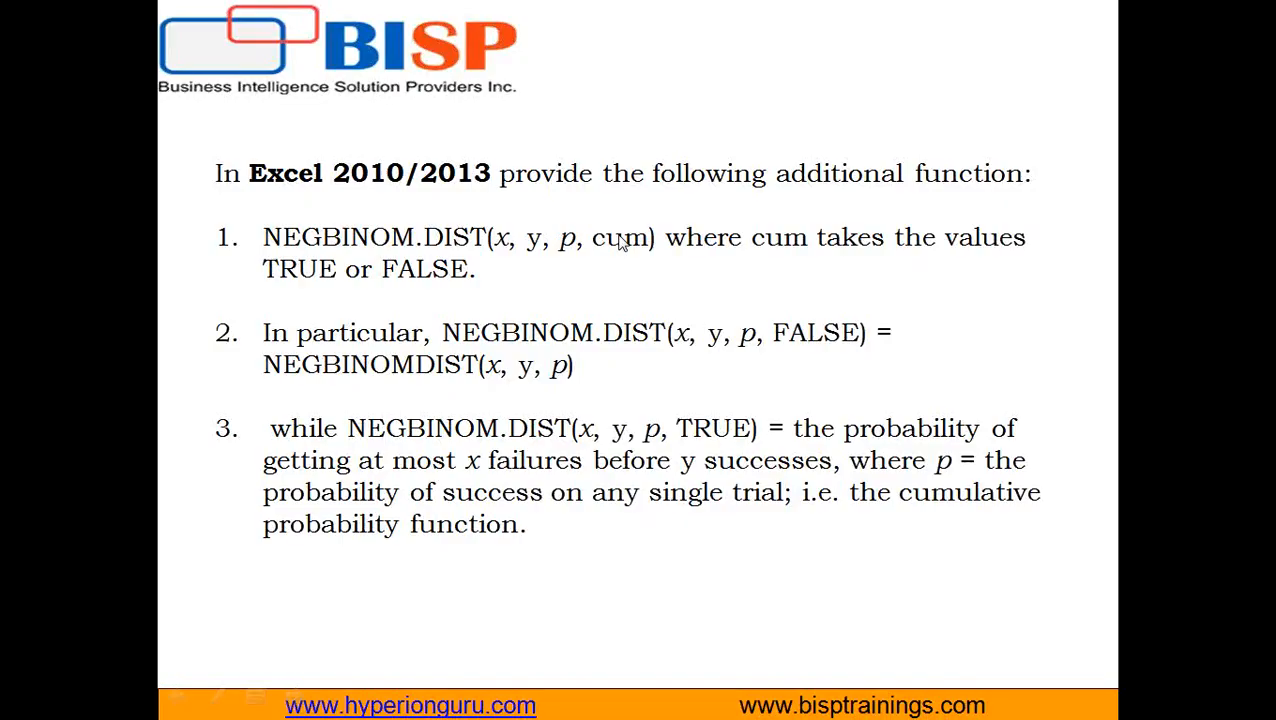